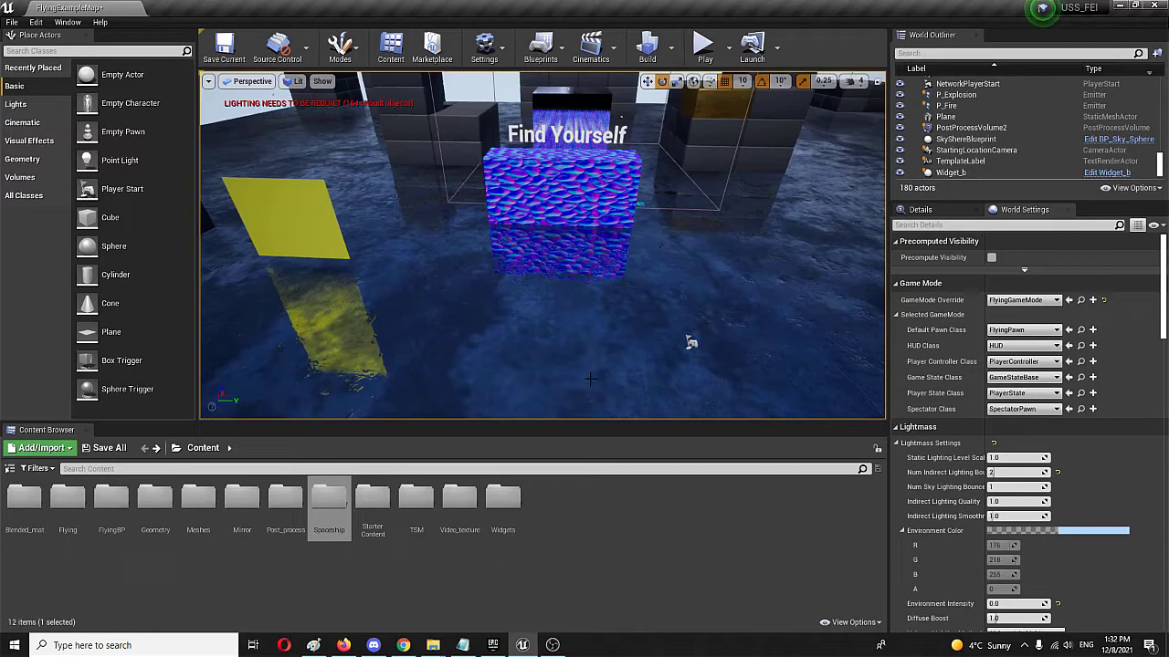
Open the sci-fi_aircraft_base mesh from the Spaceship folder in its editor.
right_click_drag(630, 270, 598, 224)
left_click_drag(694, 417, 660, 403)
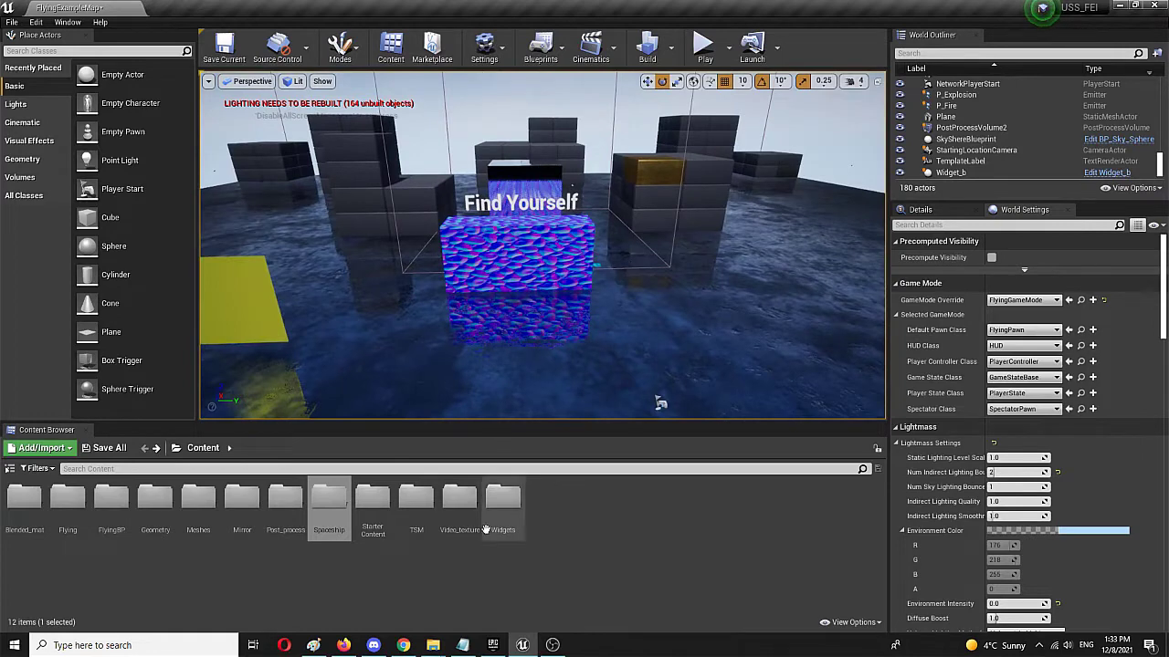
double_click(328, 501)
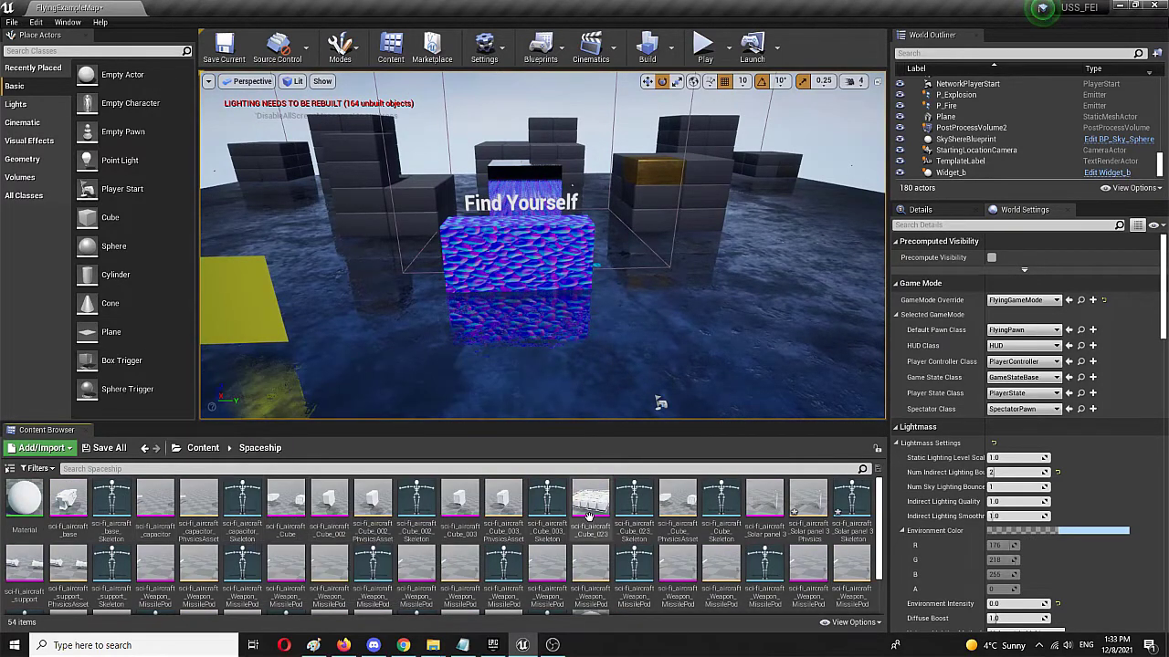
scroll(604, 518, "down", 3)
scroll(608, 518, "up", 3)
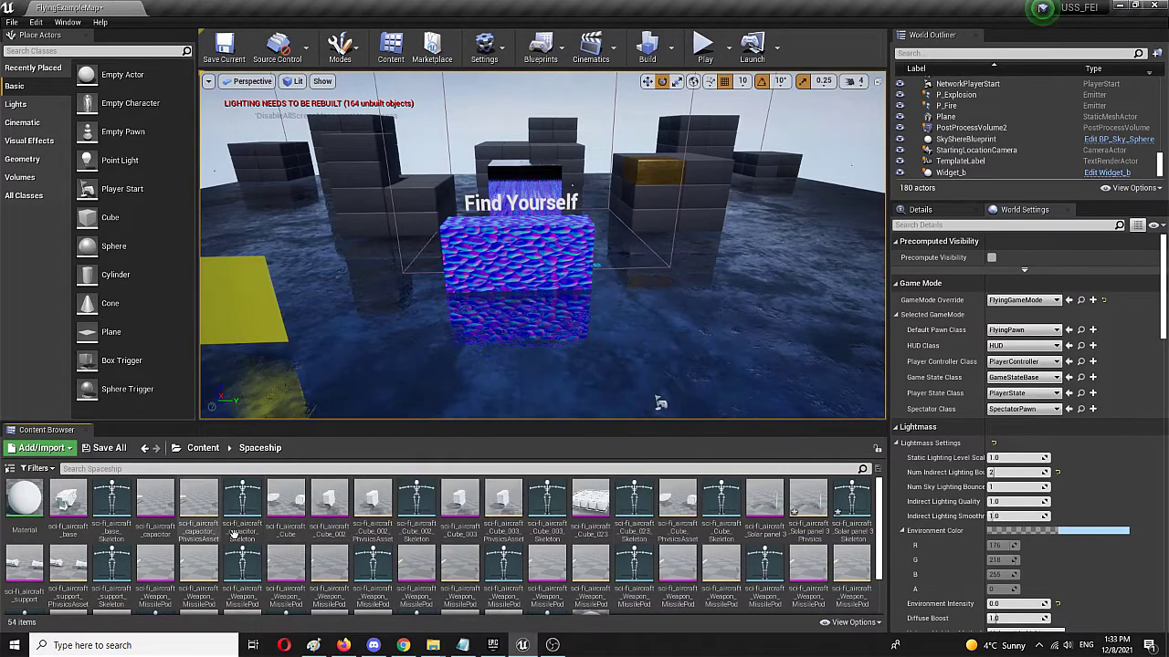
left_click(63, 501)
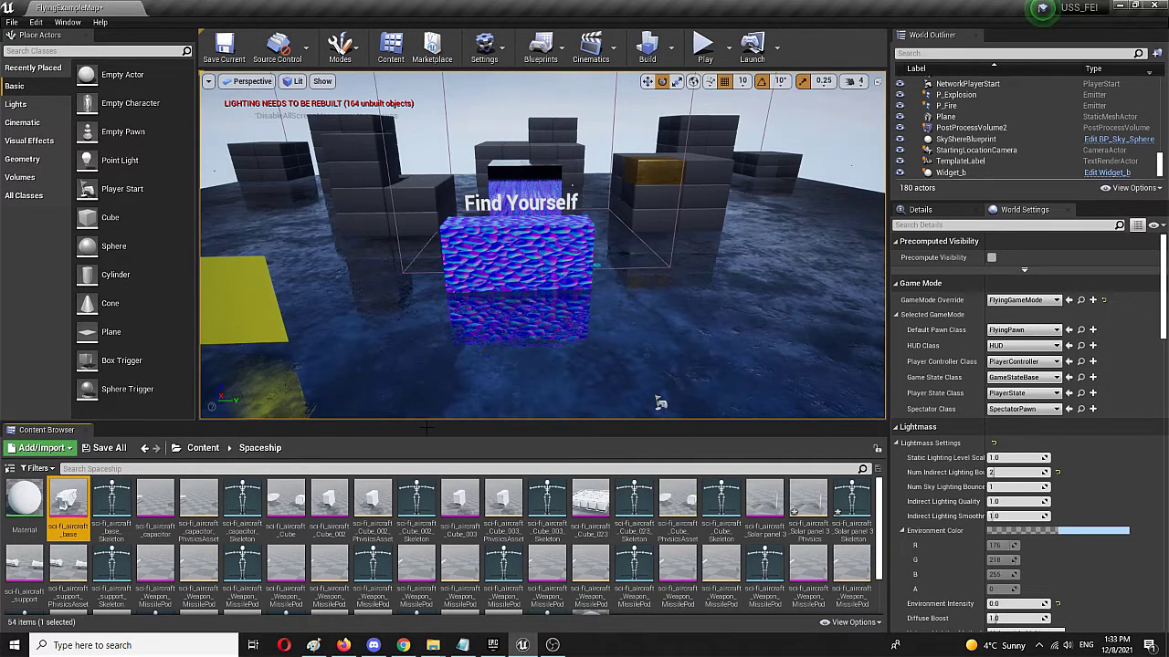
double_click(64, 504)
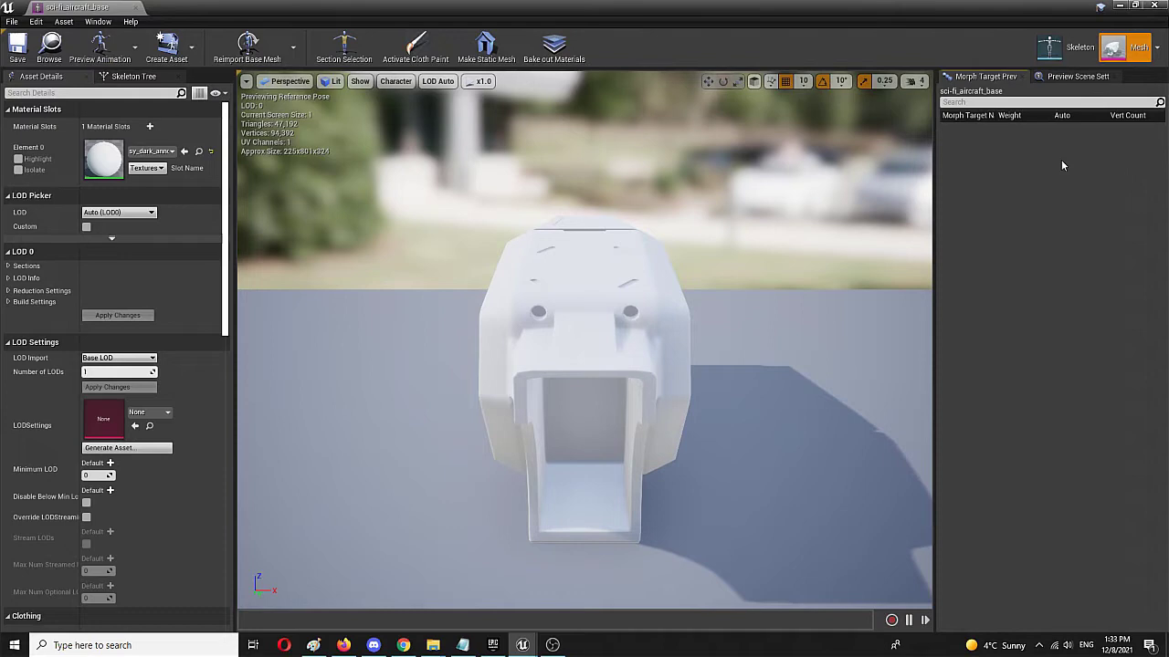
Make a static mesh from the aircraft base and save it in the Content folder as New_ship.
right_click_drag(601, 301, 822, 300)
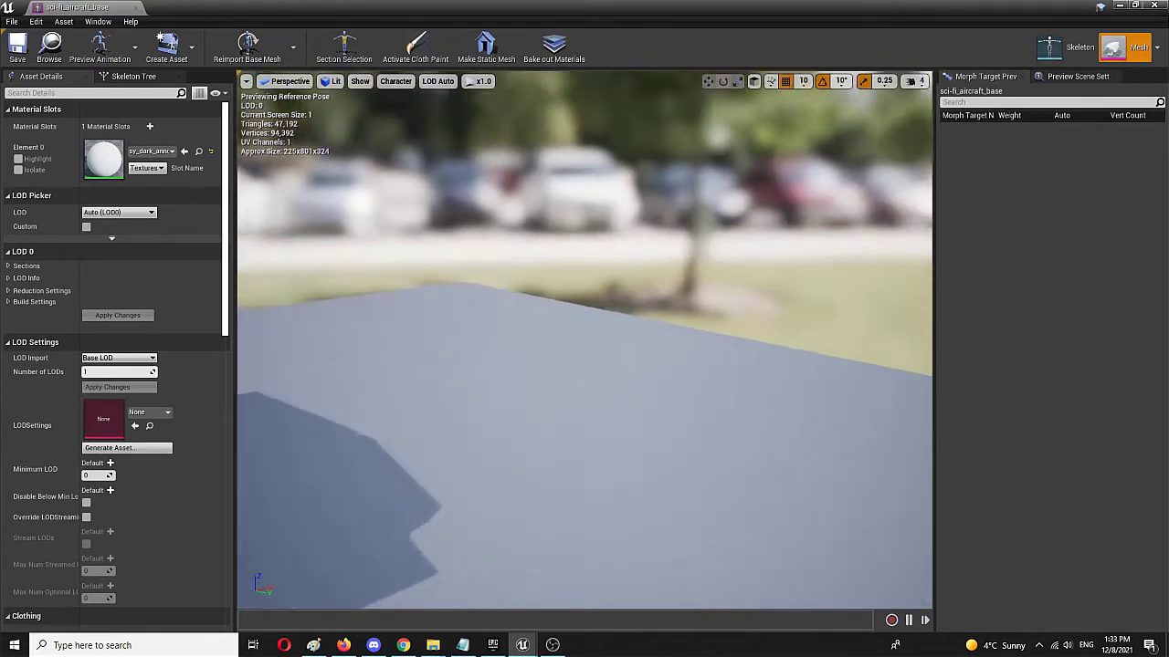
left_click_drag(657, 329, 605, 282)
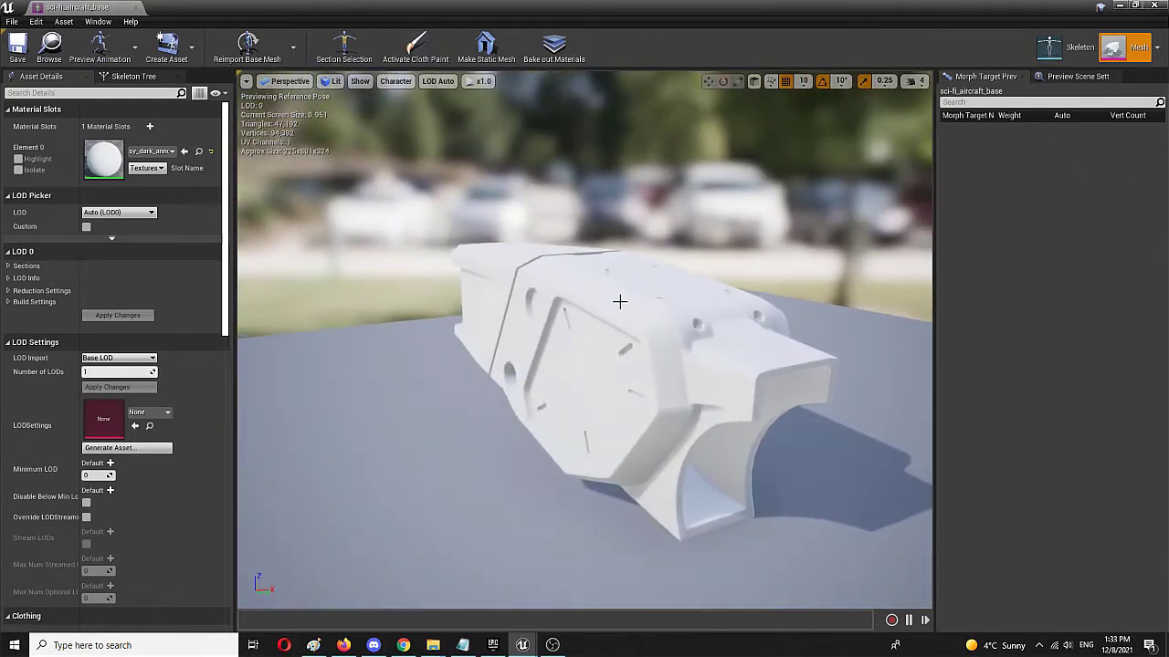
right_click_drag(575, 347, 538, 333)
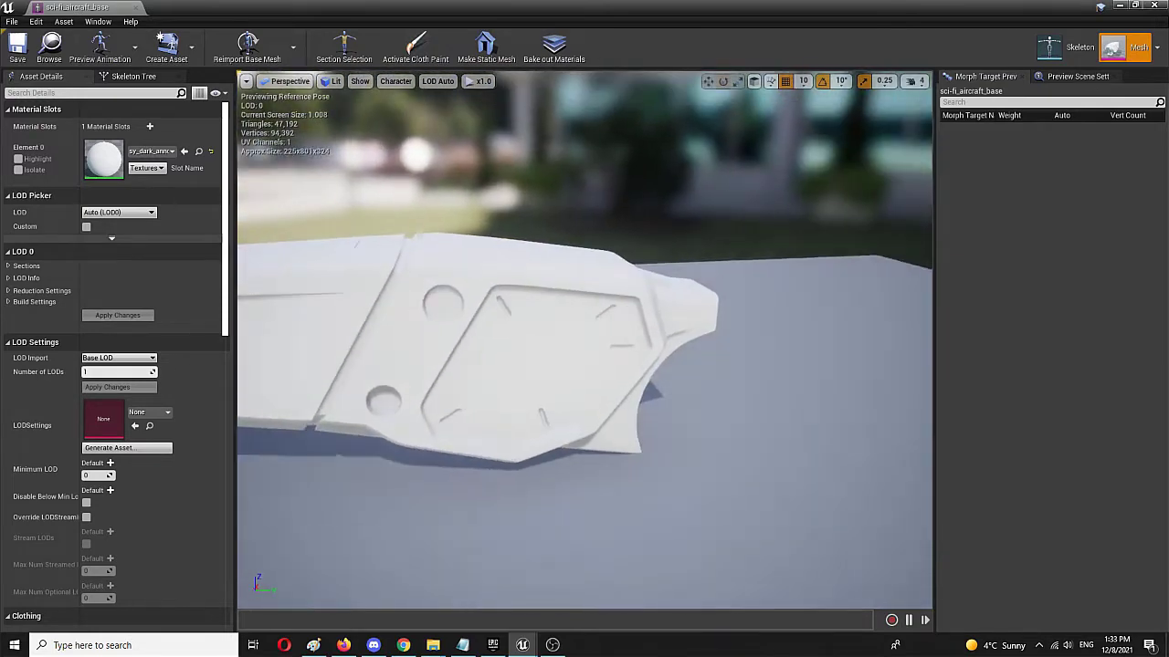
left_click_drag(539, 287, 785, 344)
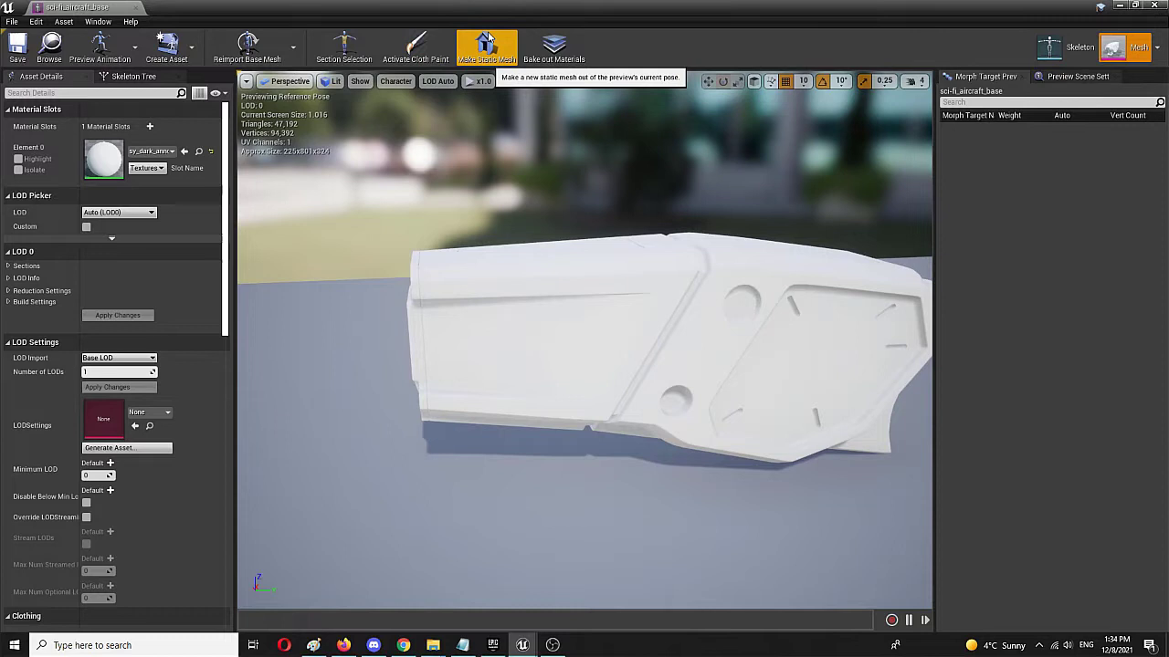
left_click_drag(694, 259, 673, 244)
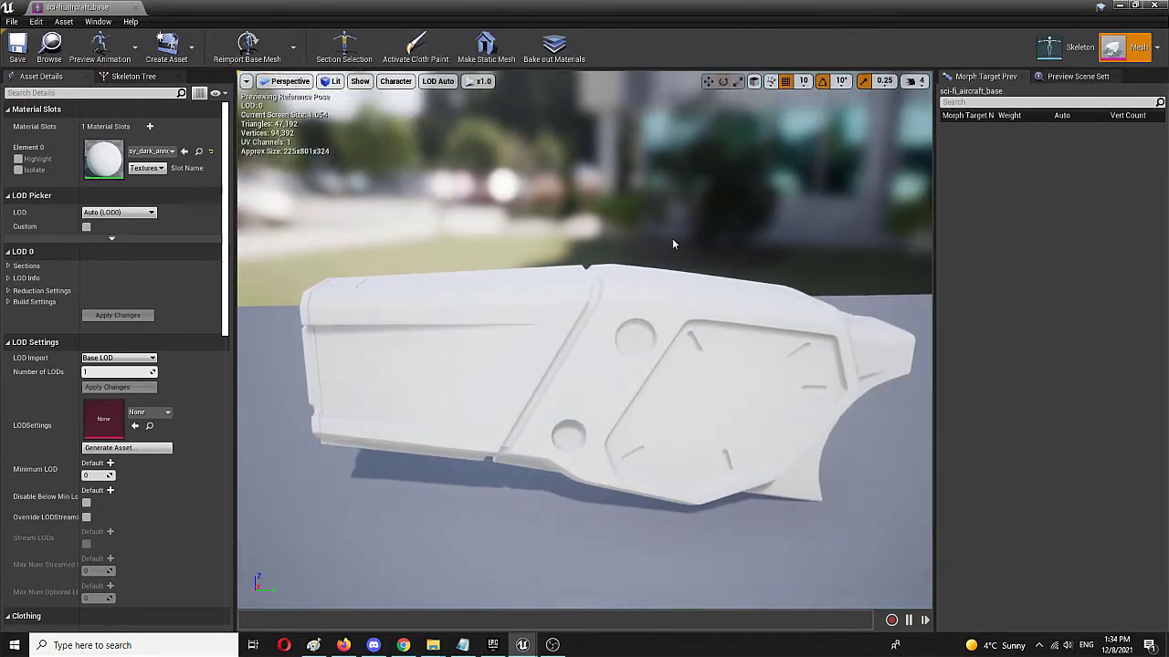
left_click(486, 43)
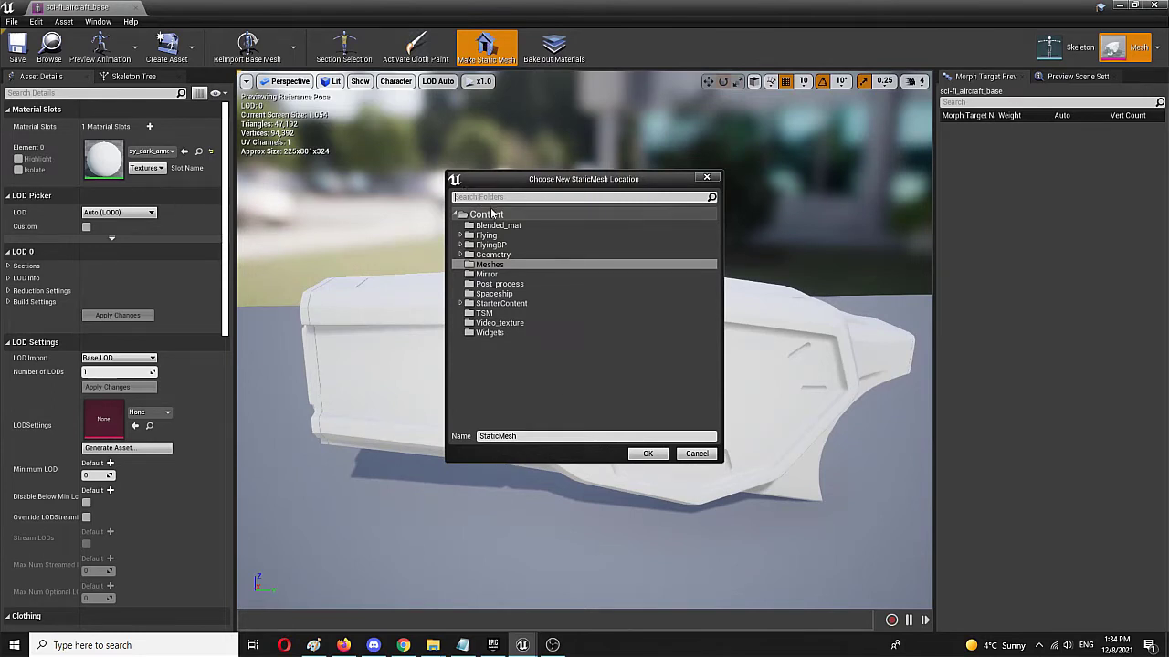
left_click(488, 215)
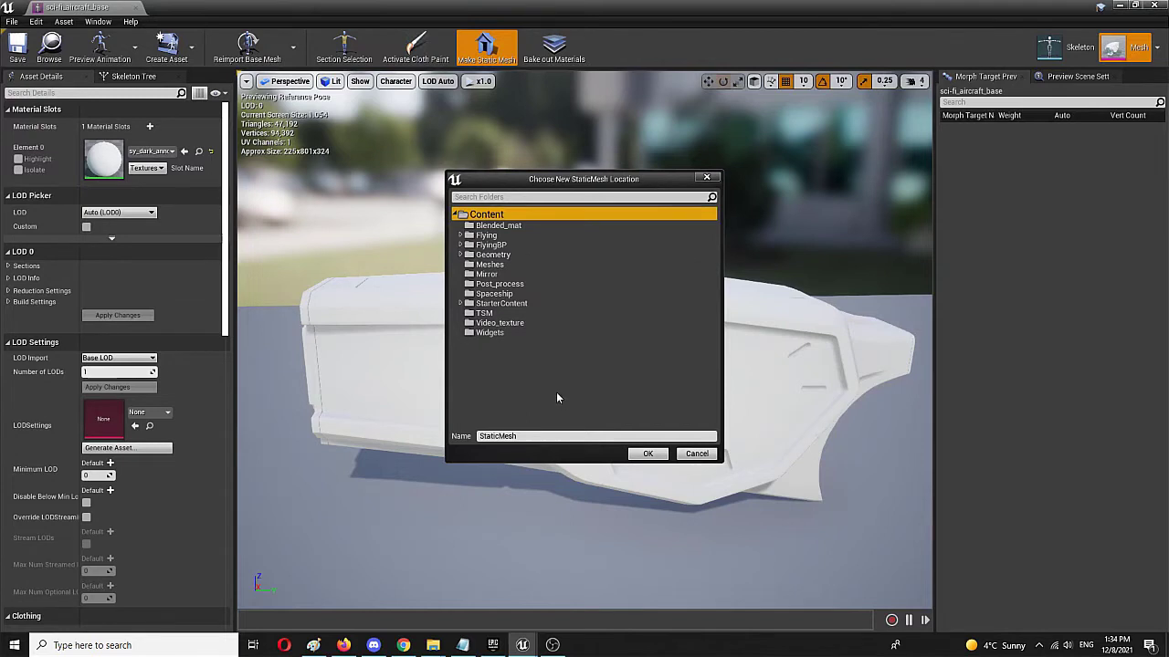
left_click(541, 438)
key("ctrl+a")
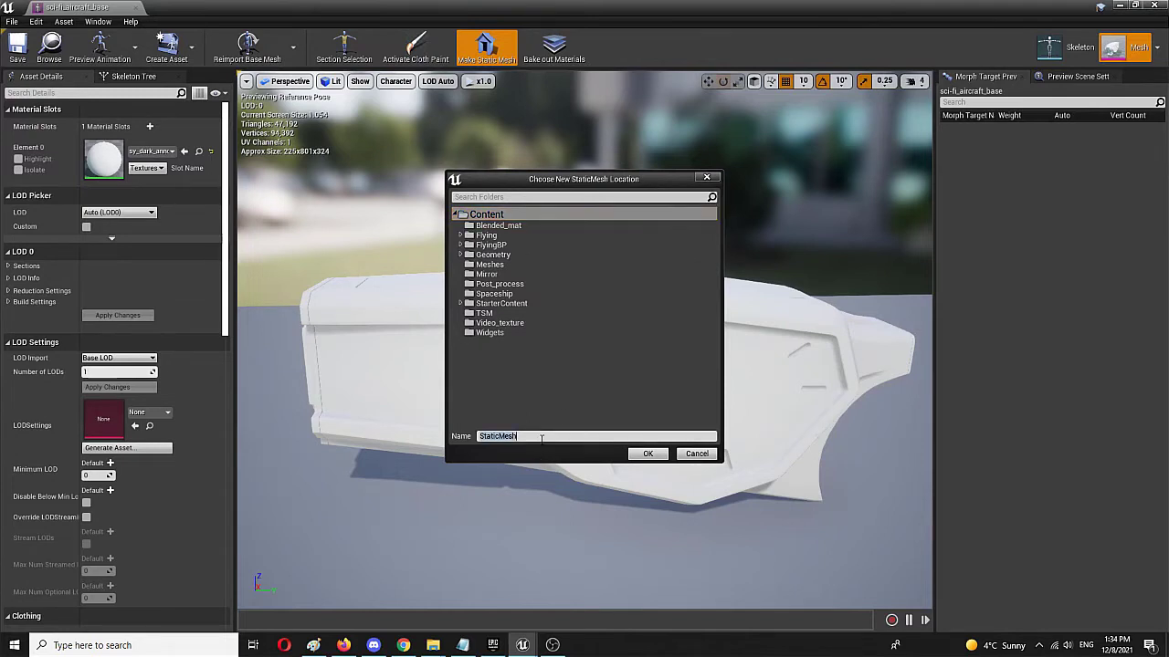
type("New_ship")
left_click(644, 454)
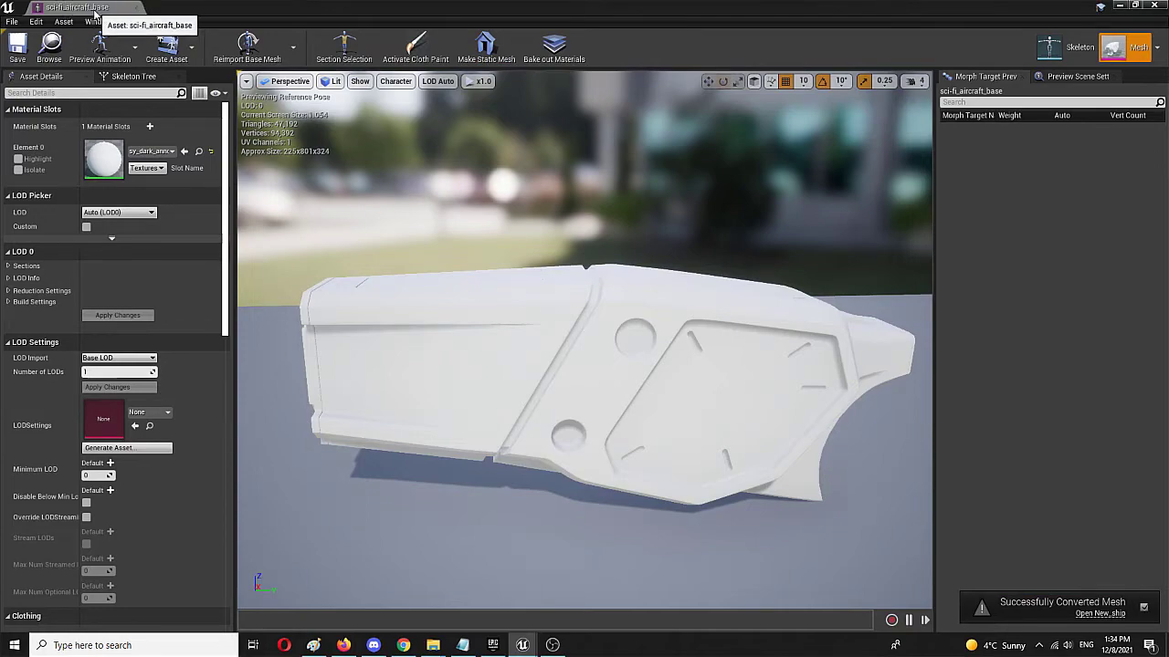
Dock the sci-fi_aircraft_base editor beside the FlyingExampleMap level and return to the level's Content folder.
left_click_drag(95, 13, 188, 11)
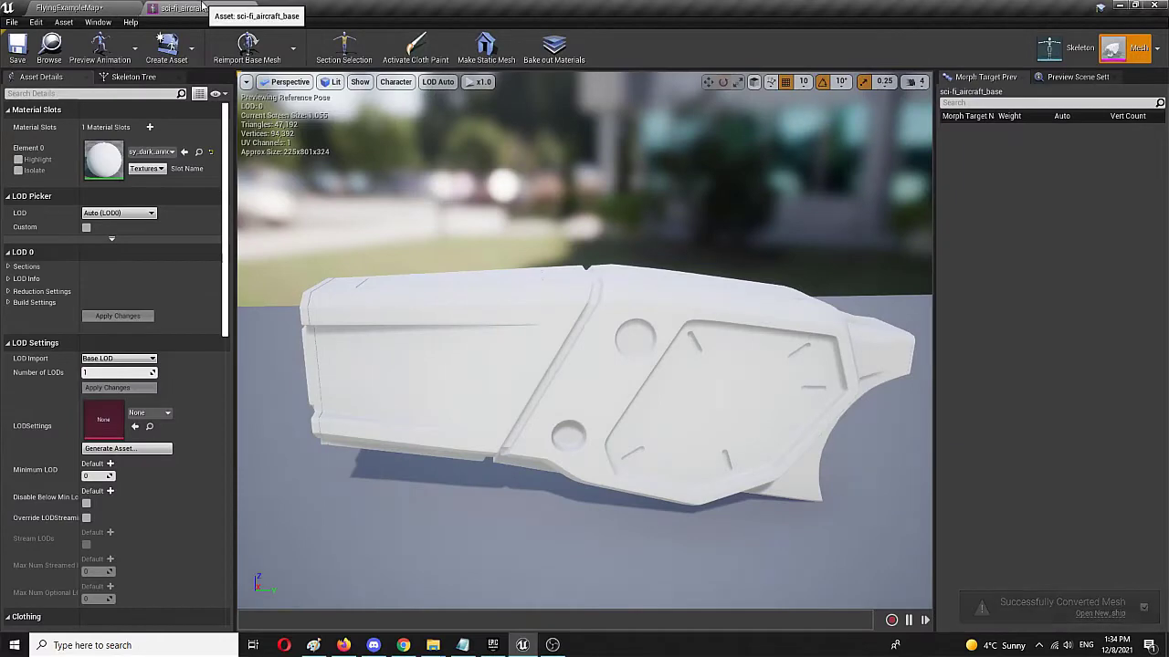
left_click(108, 8)
left_click(146, 450)
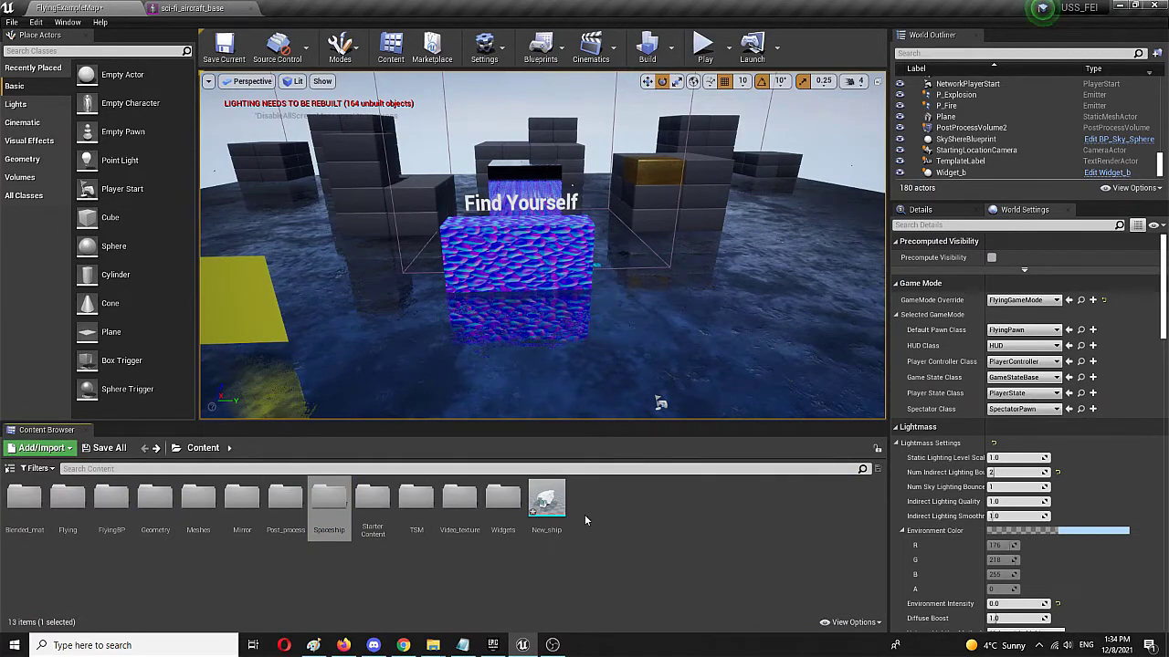
Save the current level and the new New_ship asset.
left_click(556, 503)
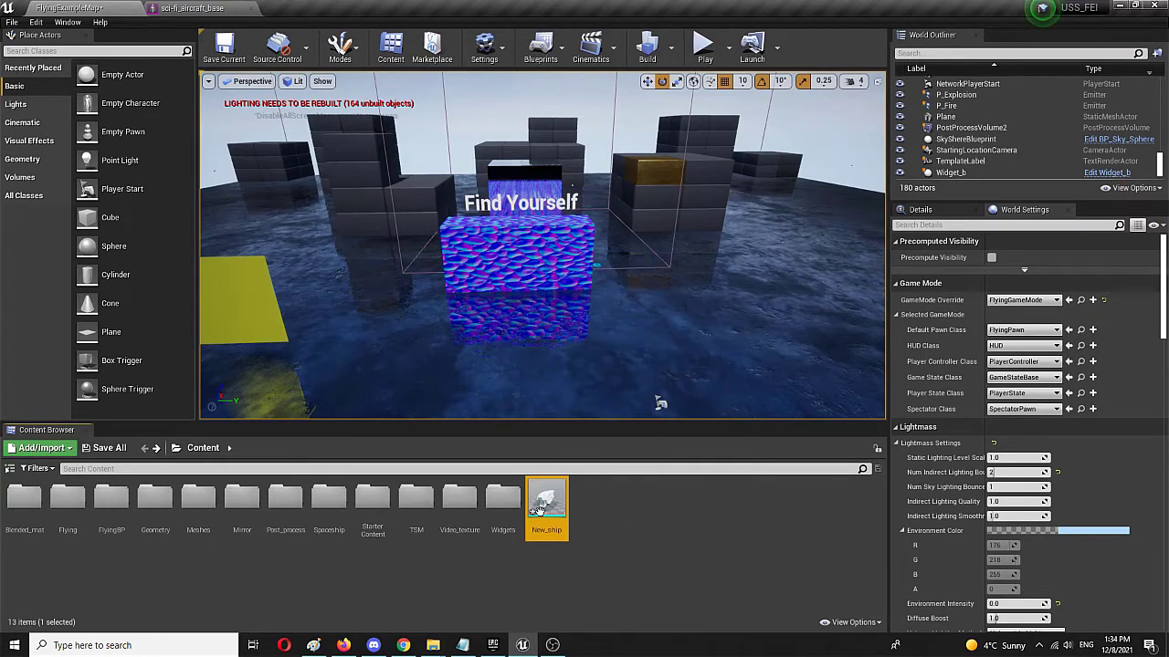
left_click(223, 47)
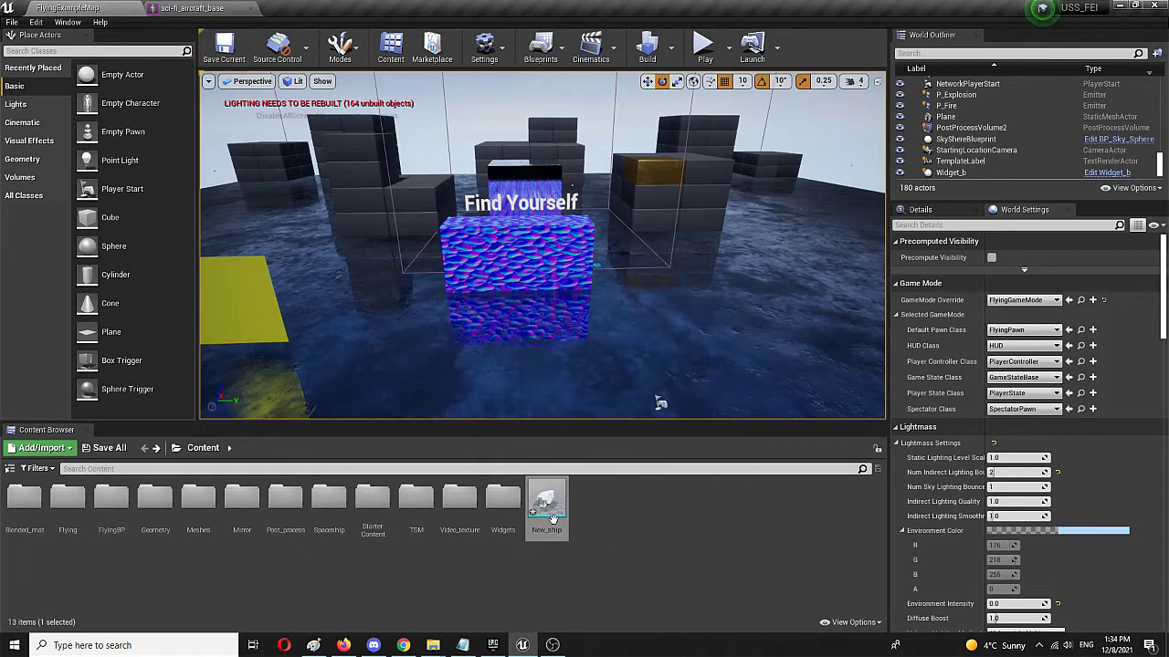
left_click(11, 21)
left_click(41, 125)
Place New_ship in the level near the Find Yourself text and shift it slightly along the Y axis.
left_click_drag(542, 498, 618, 230)
key("w")
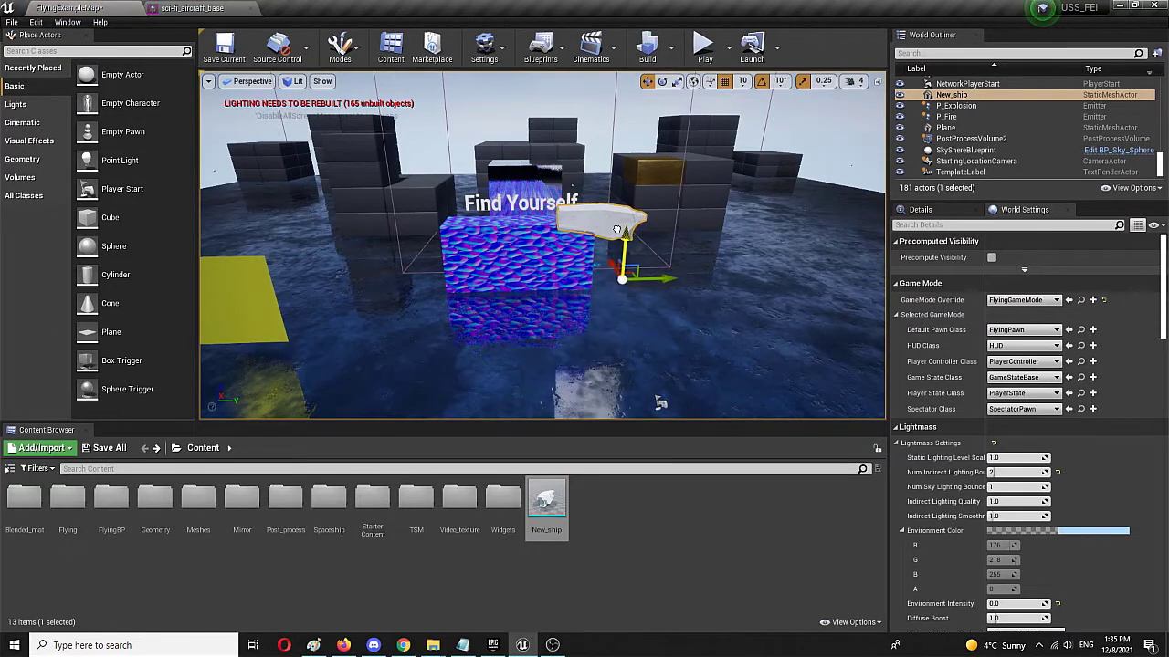
mouse_move(672, 283)
left_mouse_down()
mouse_move(637, 277)
mouse_move(651, 278)
left_mouse_up()
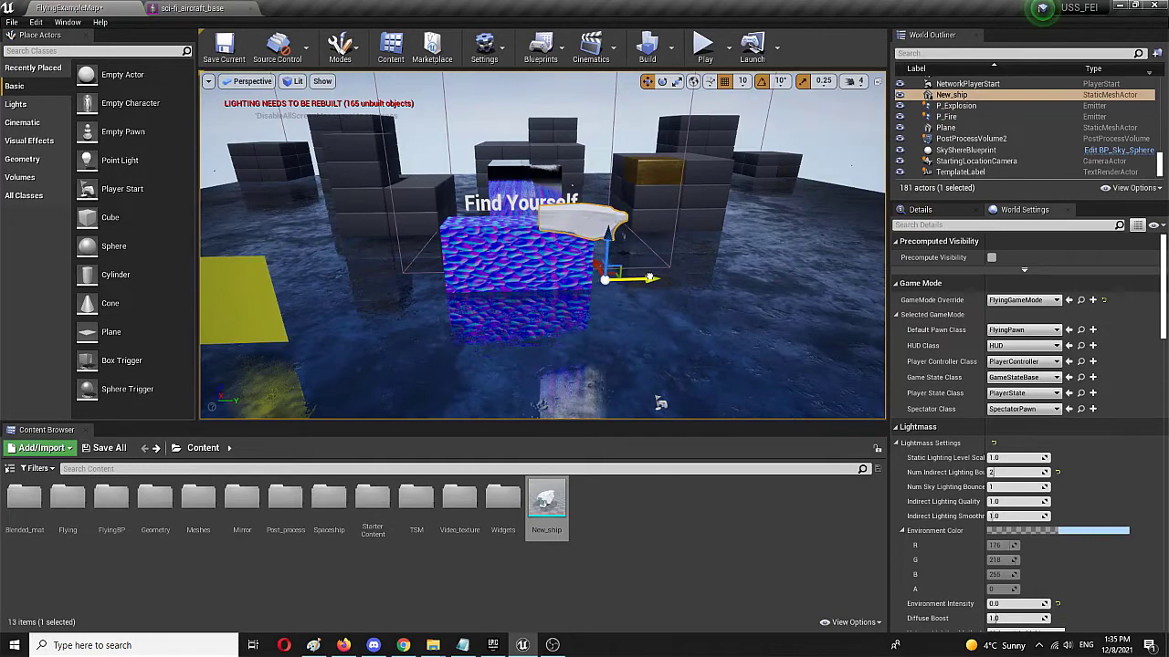
right_click_drag(654, 280, 728, 277)
key("s")
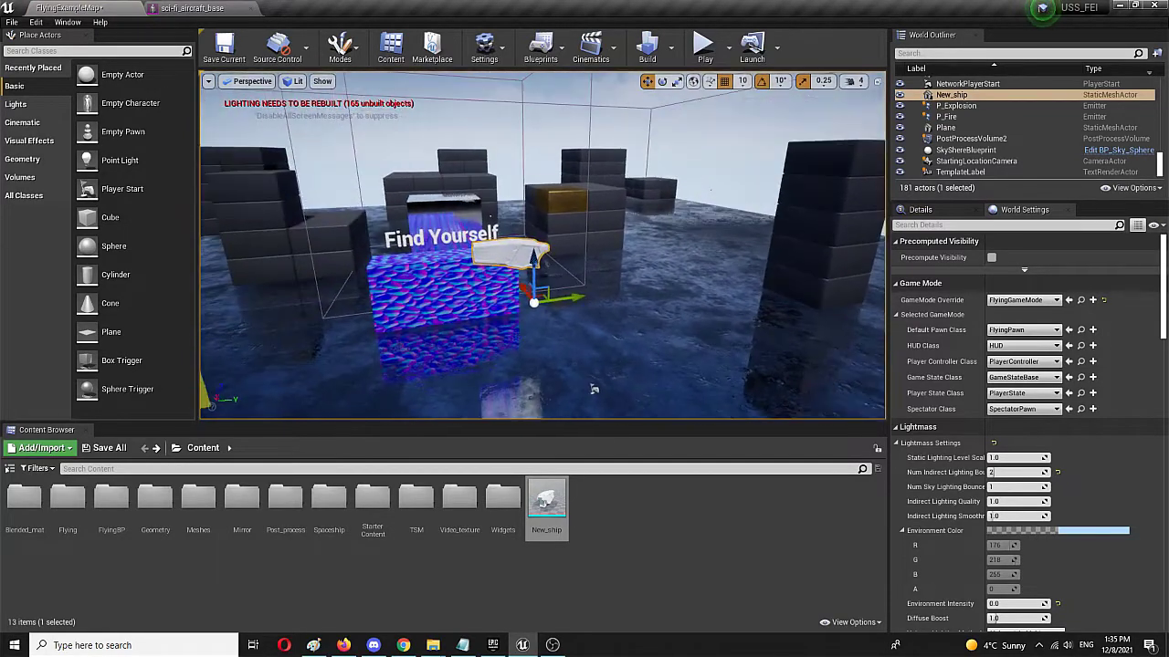
Play the level and fly the pawn into New_ship to test its collision, then stop the session.
left_click(703, 48)
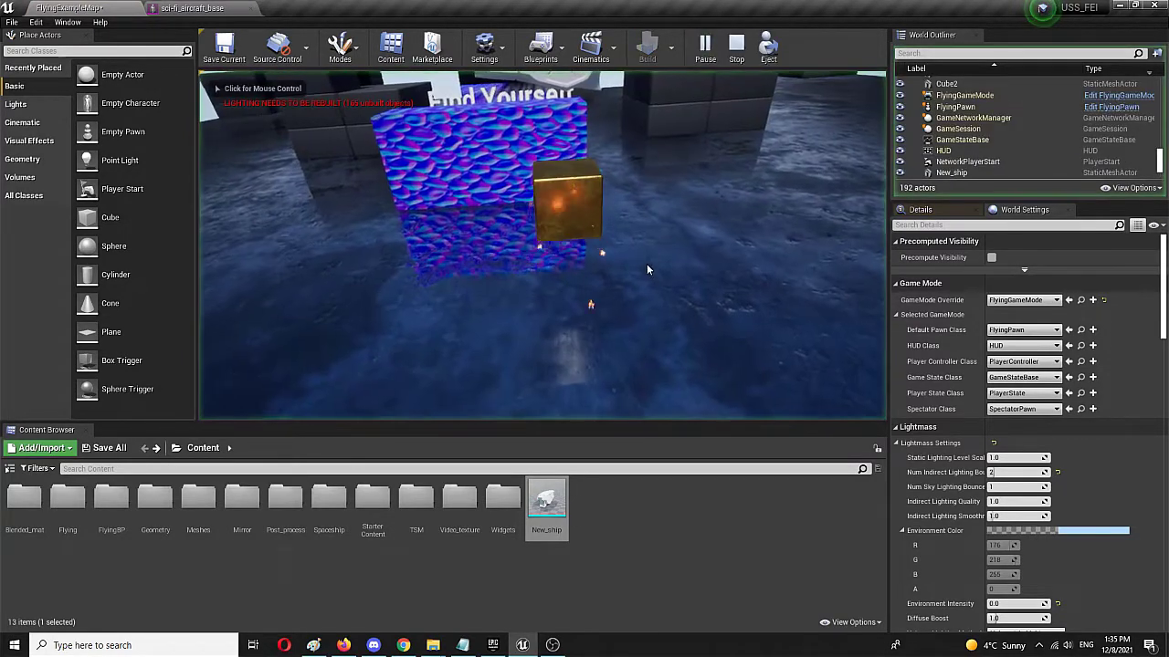
left_click(653, 217)
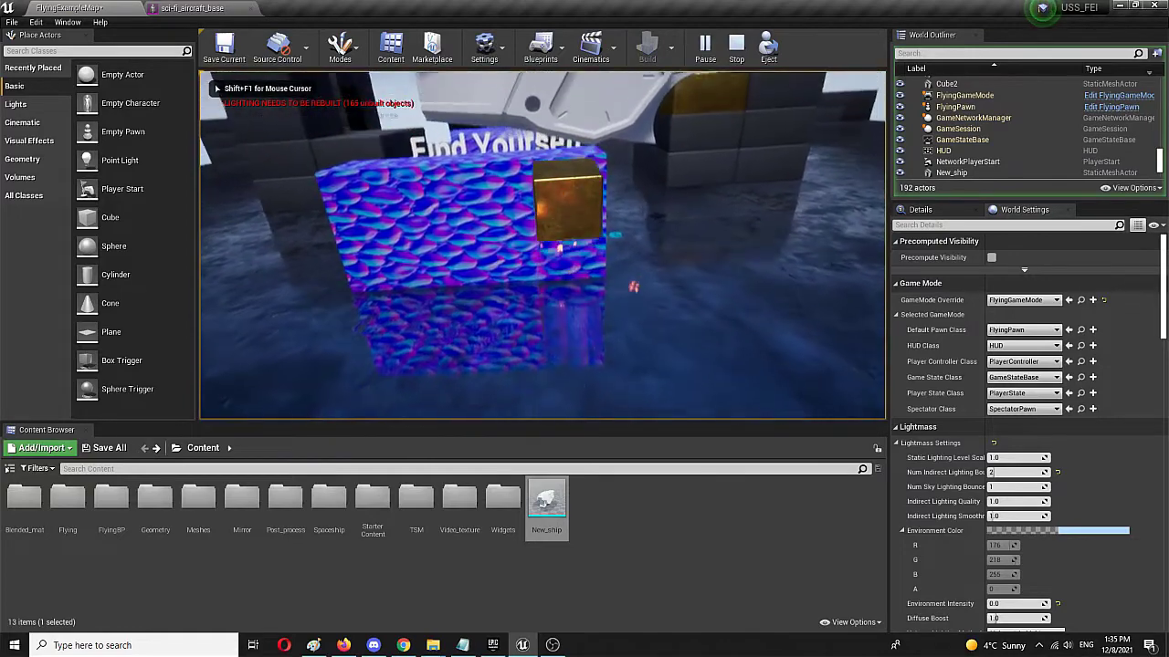
key("s")
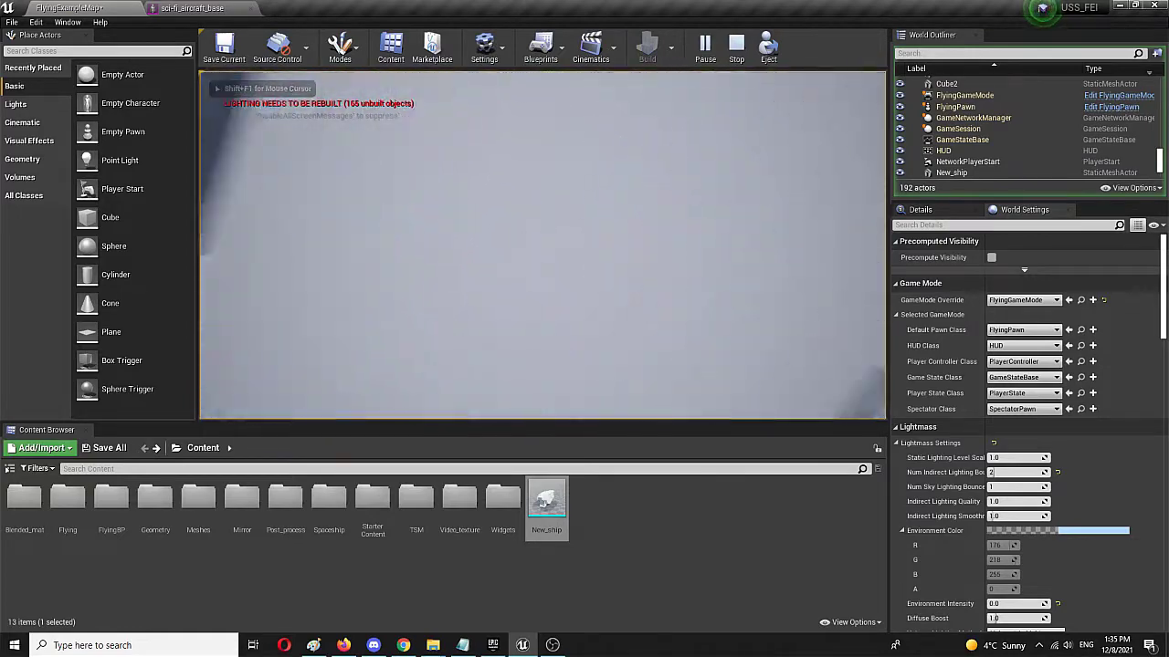
key("a")
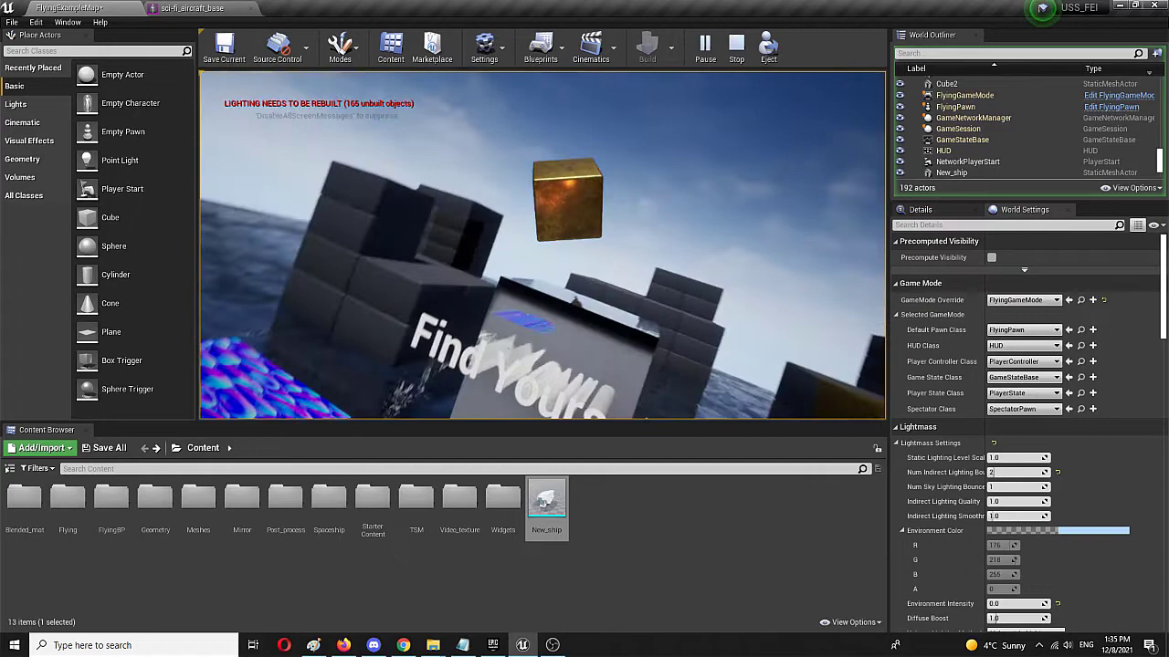
key("s")
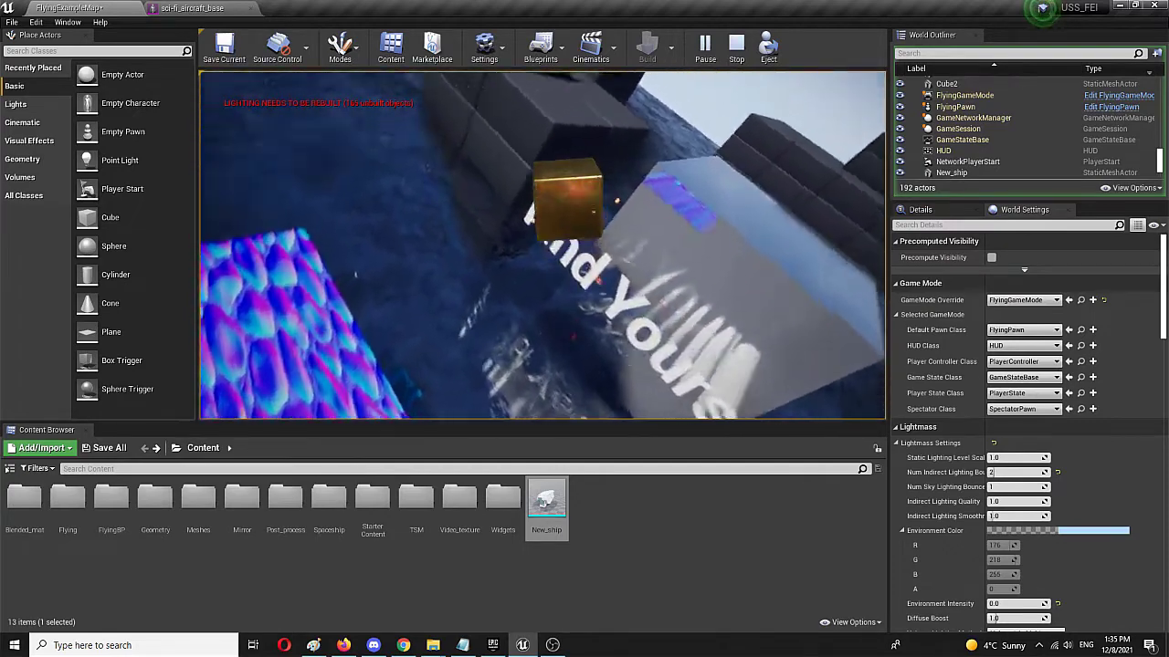
key("s")
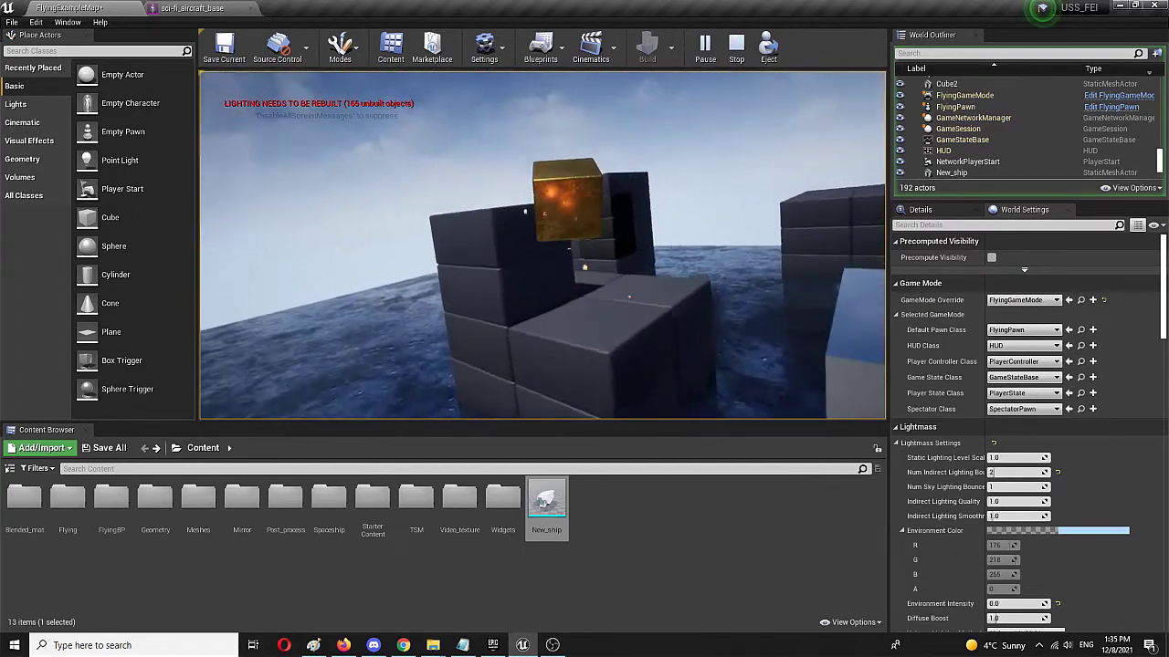
key("s")
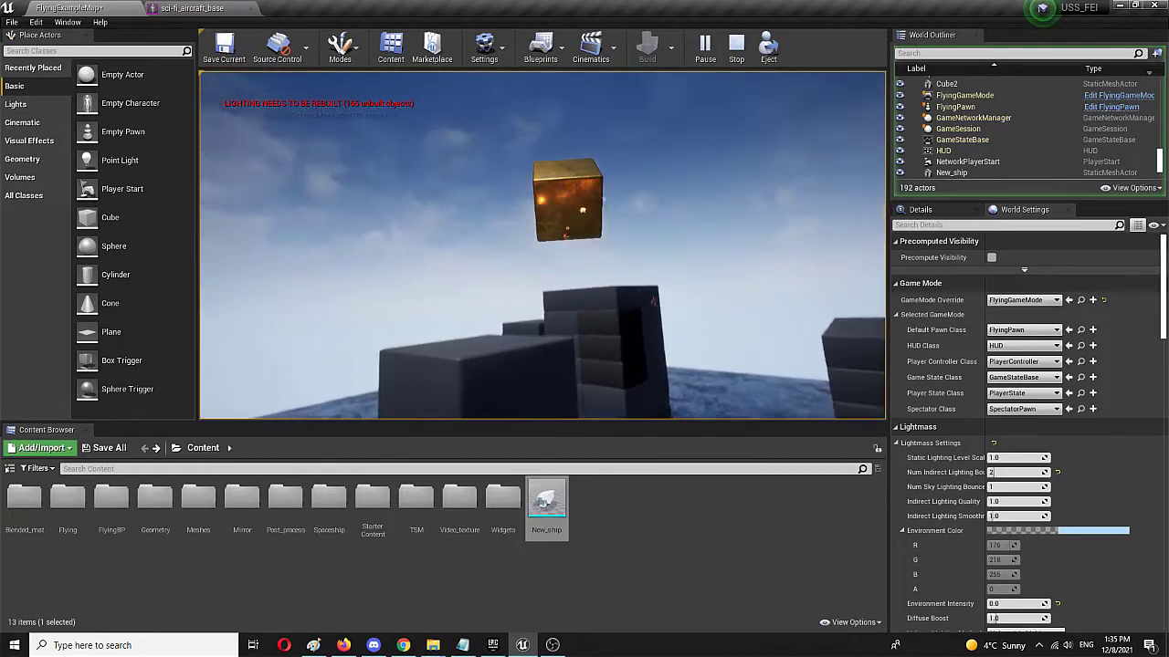
key("Escape")
Open the New_ship static mesh in its editor and close the sci-fi_aircraft_base editor.
left_click(546, 498)
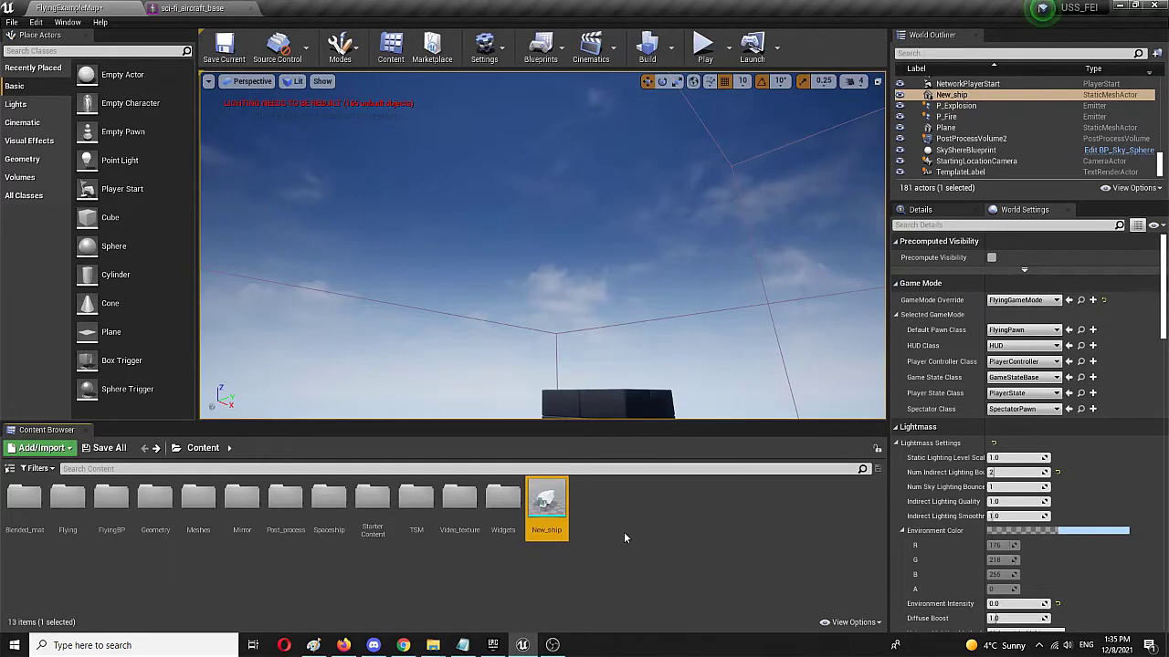
double_click(547, 493)
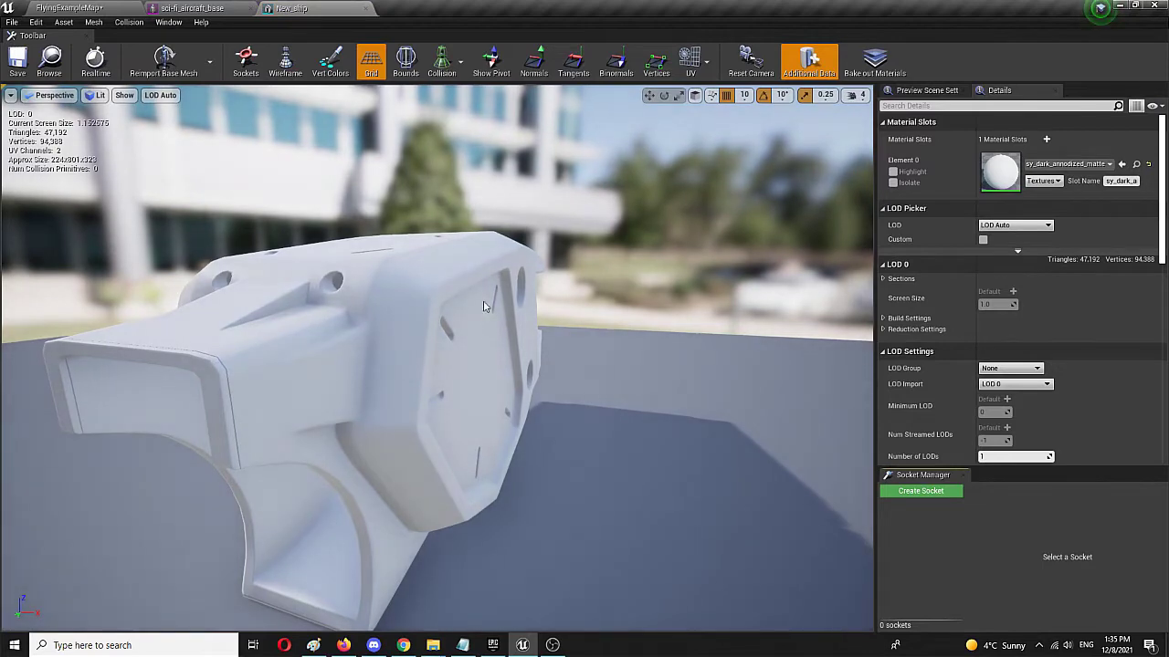
scroll(493, 298, "down", 5)
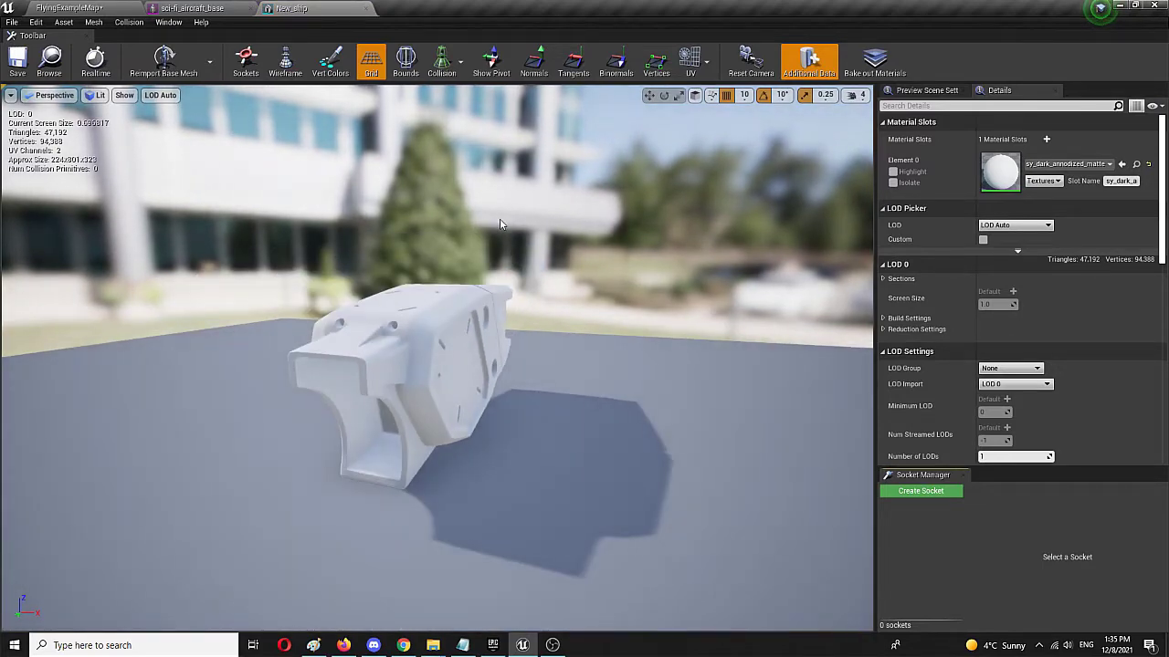
left_click(196, 8)
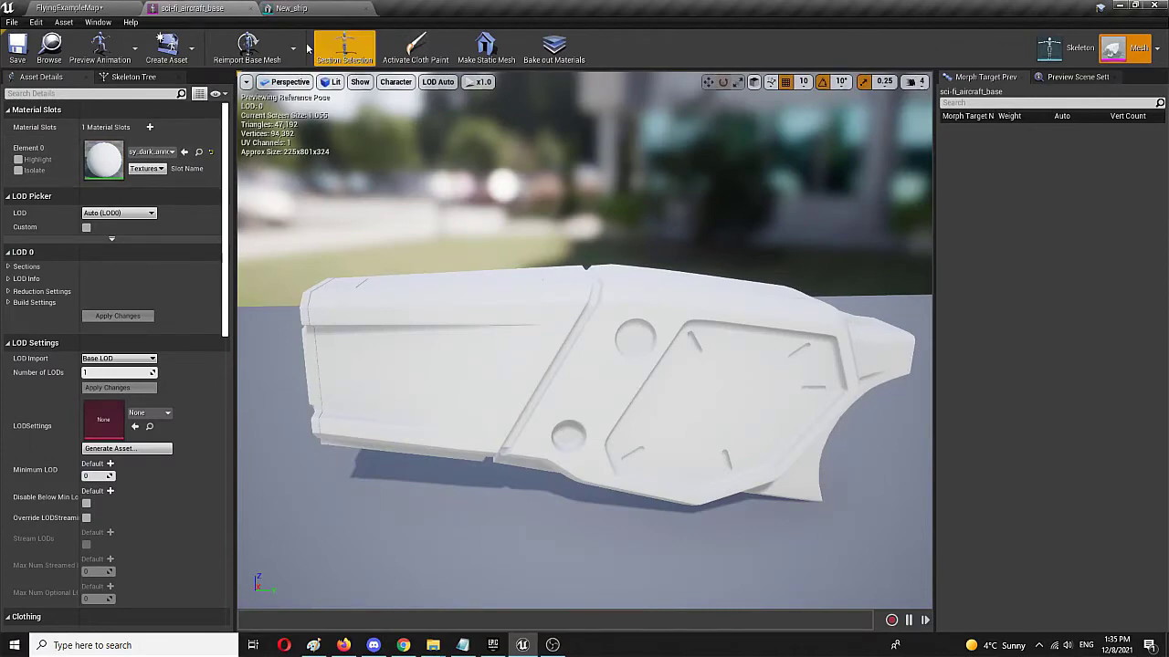
left_click(251, 8)
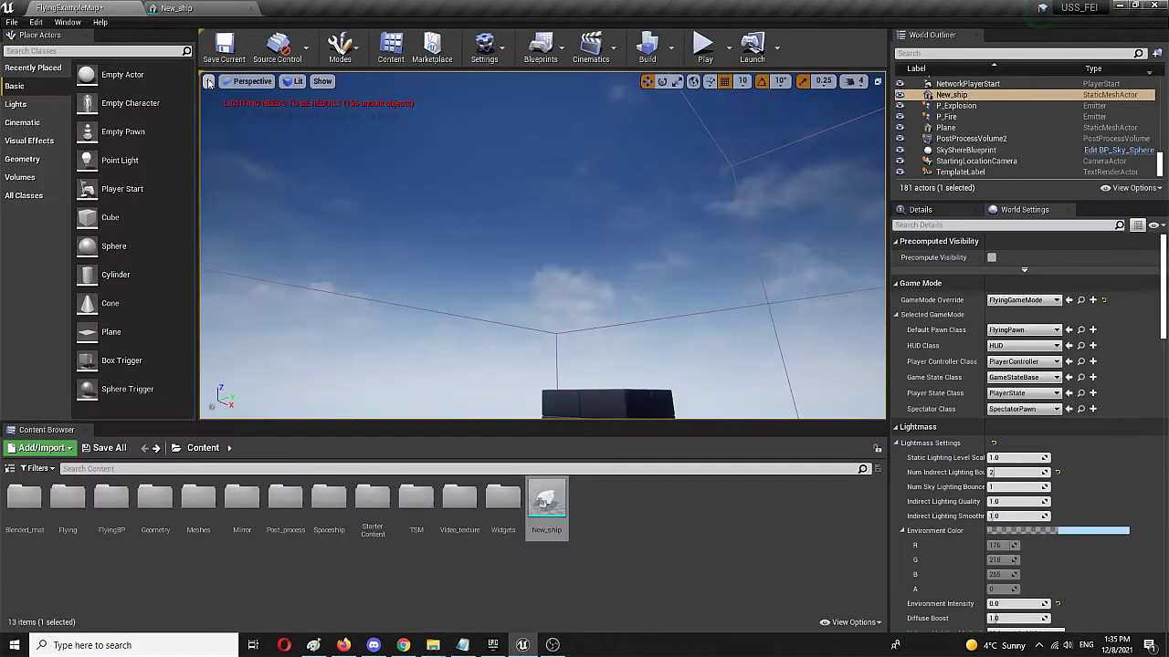
Return to the New_ship editor and check the collision display options for the mesh.
left_click(212, 7)
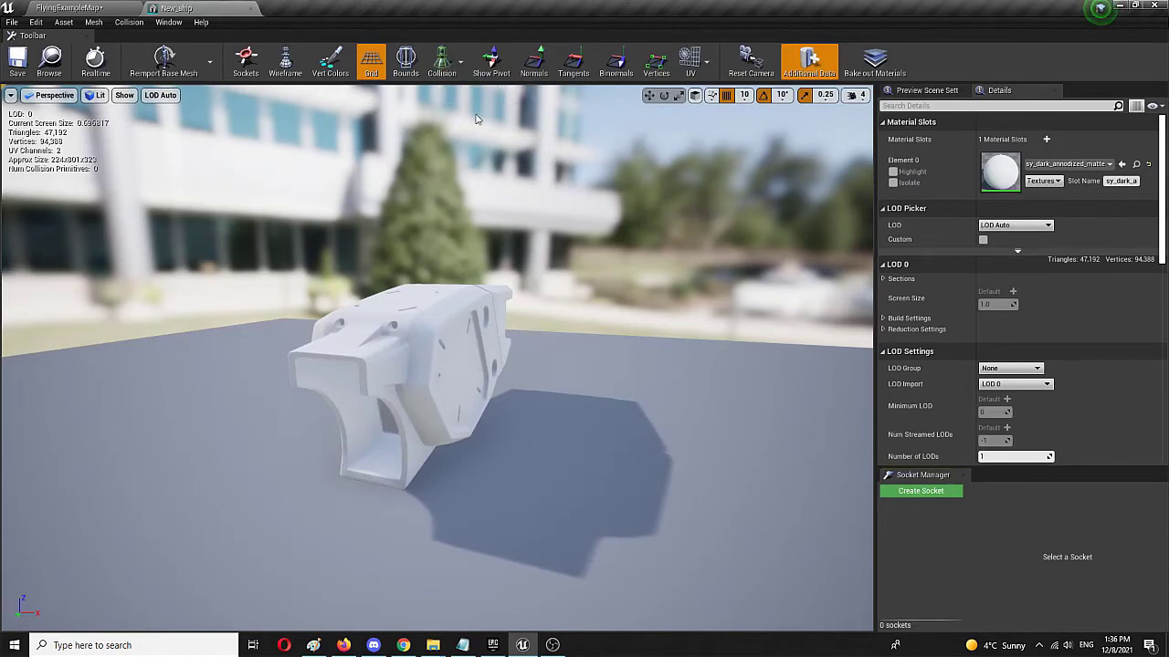
left_click(455, 59)
left_click(455, 99)
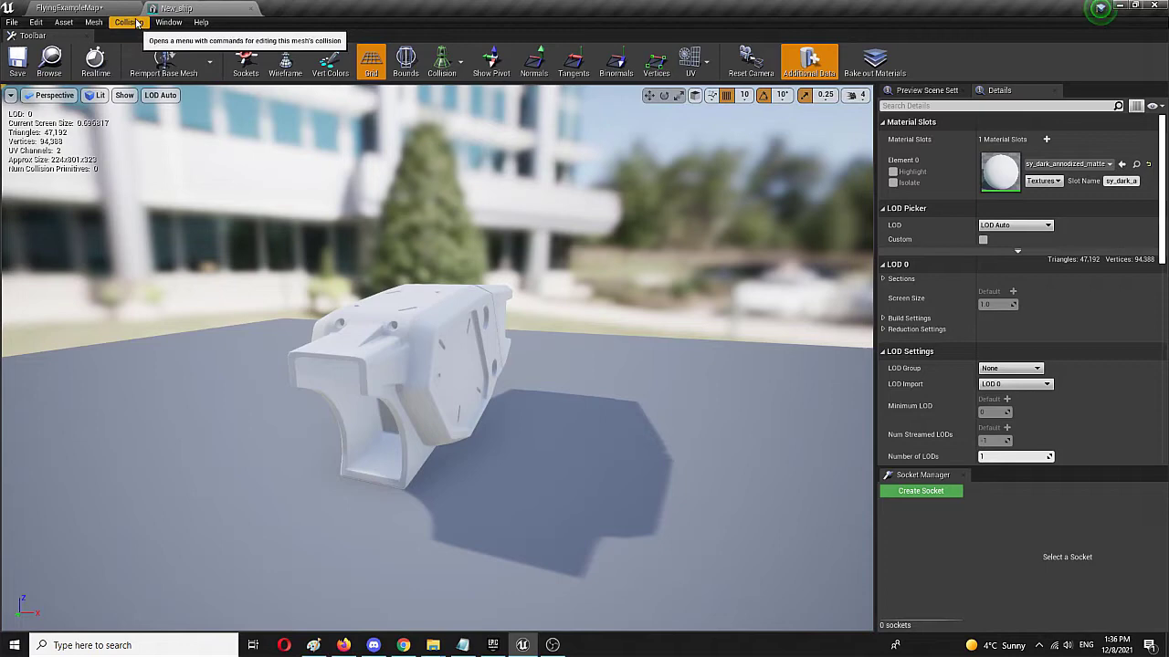
Add a box simplified collision to the New_ship mesh, inspect how it encloses the hull, and save the asset.
left_click(138, 23)
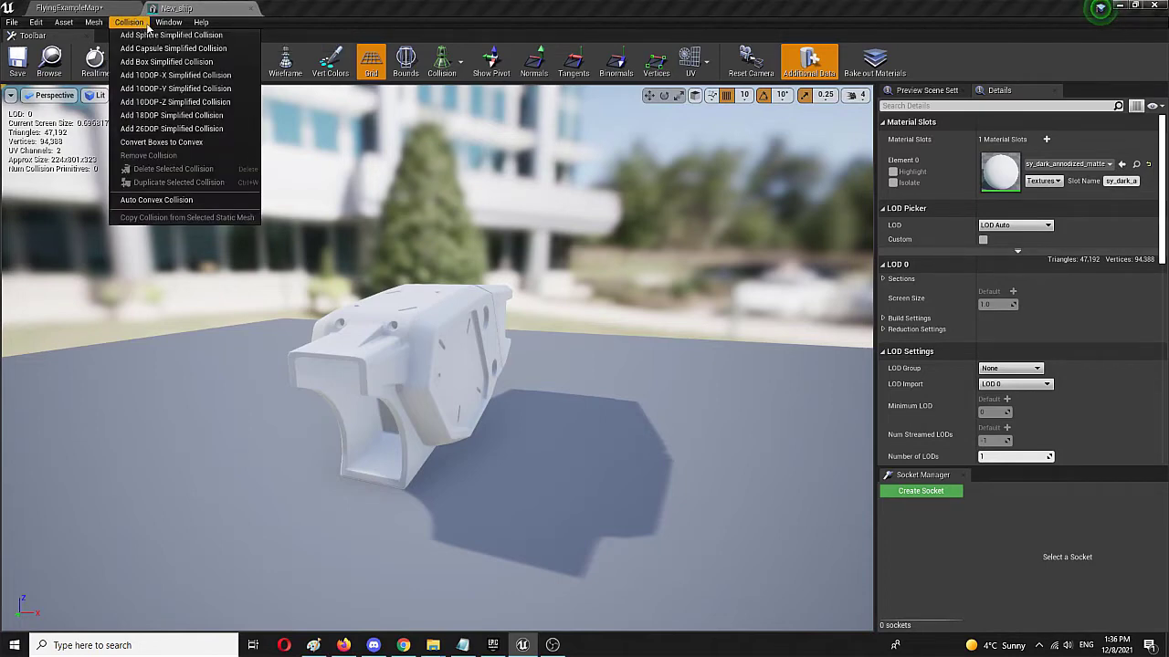
left_click(165, 64)
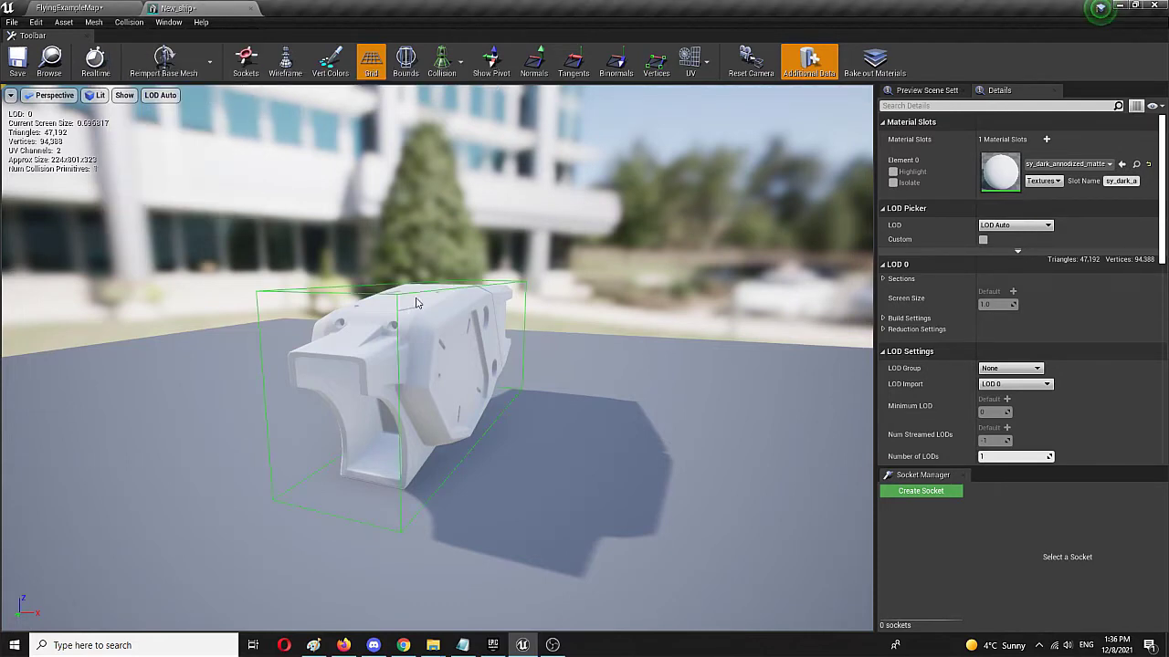
right_click_drag(414, 302, 303, 320)
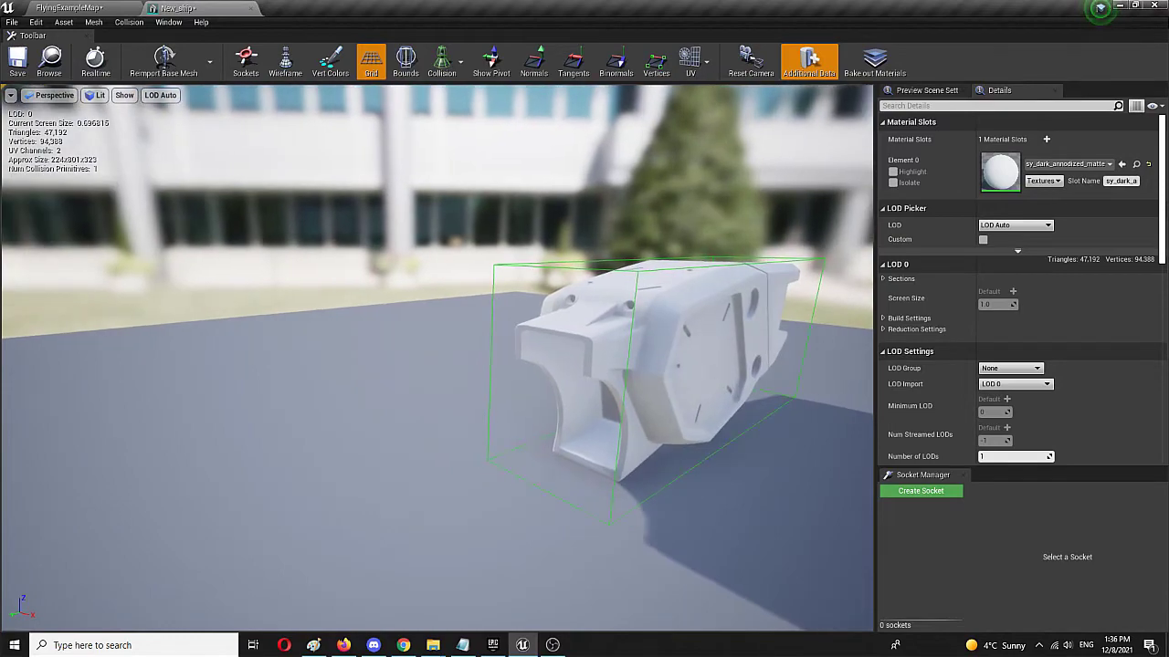
right_click_drag(773, 470, 502, 356)
left_click_drag(610, 406, 714, 471)
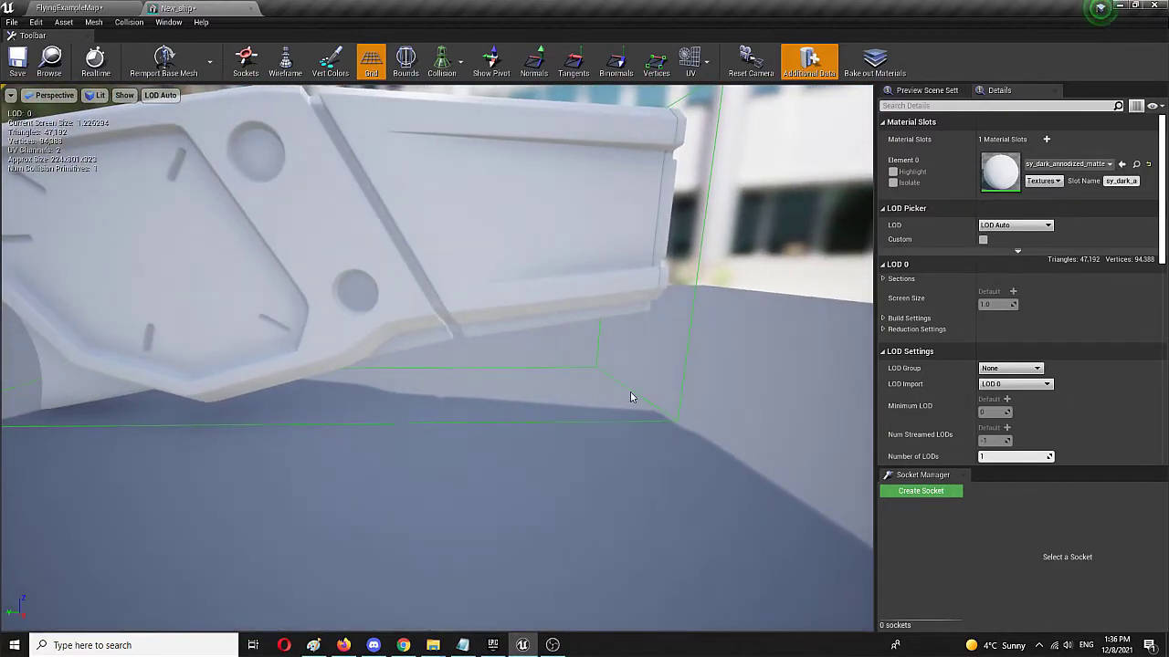
left_click_drag(626, 400, 520, 417)
left_click_drag(626, 472, 521, 465)
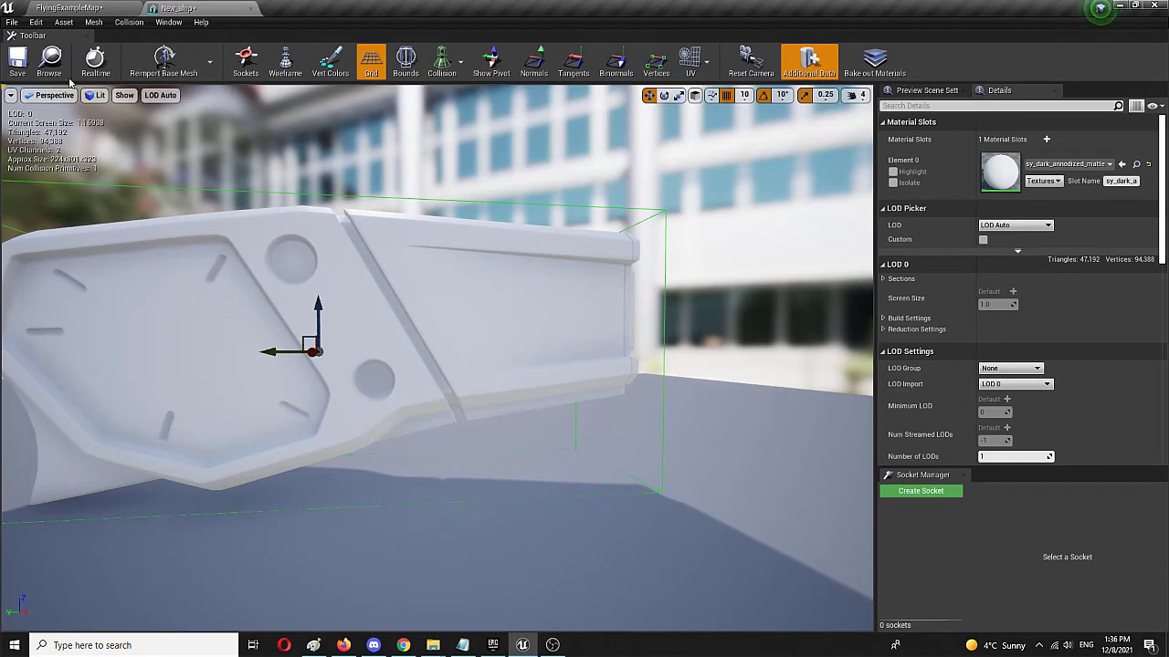
left_click(22, 65)
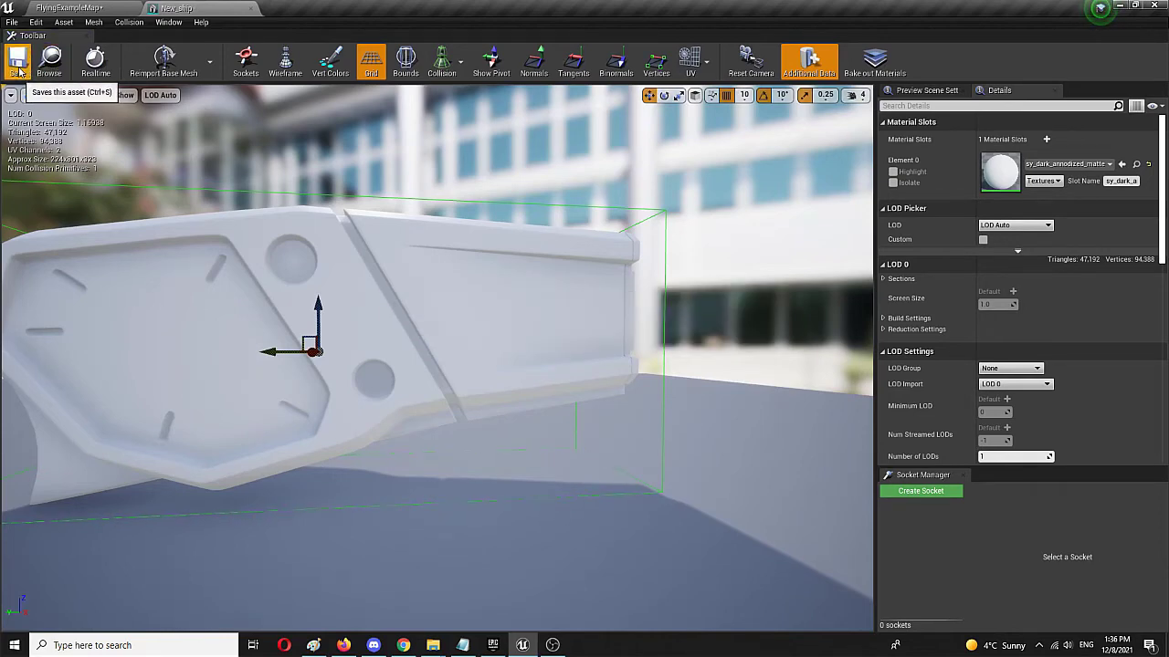
Return to FlyingExampleMap and play the level, flying the pawn around New_ship to test its box collision before stopping the session.
left_click(69, 7)
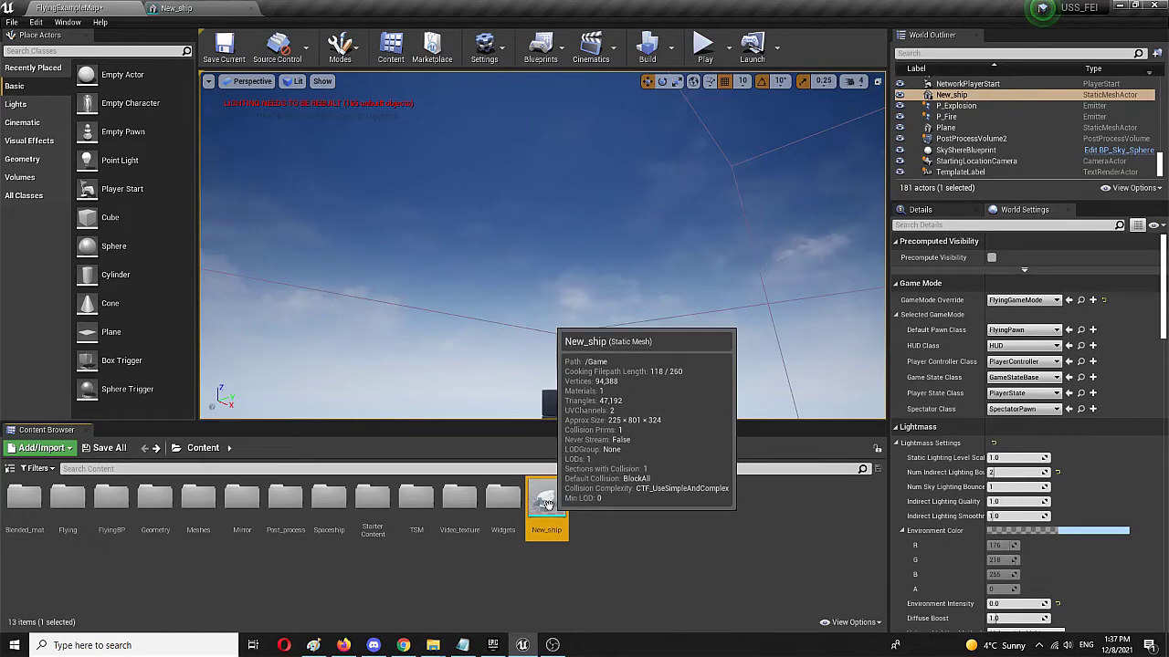
left_click(704, 50)
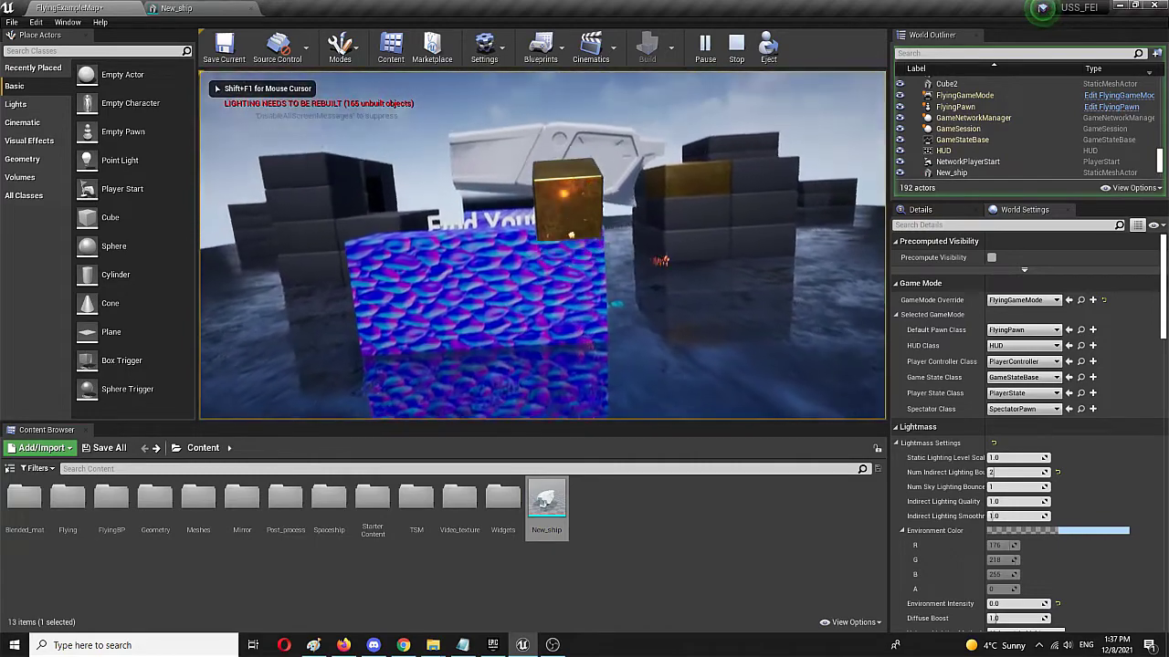
key("d")
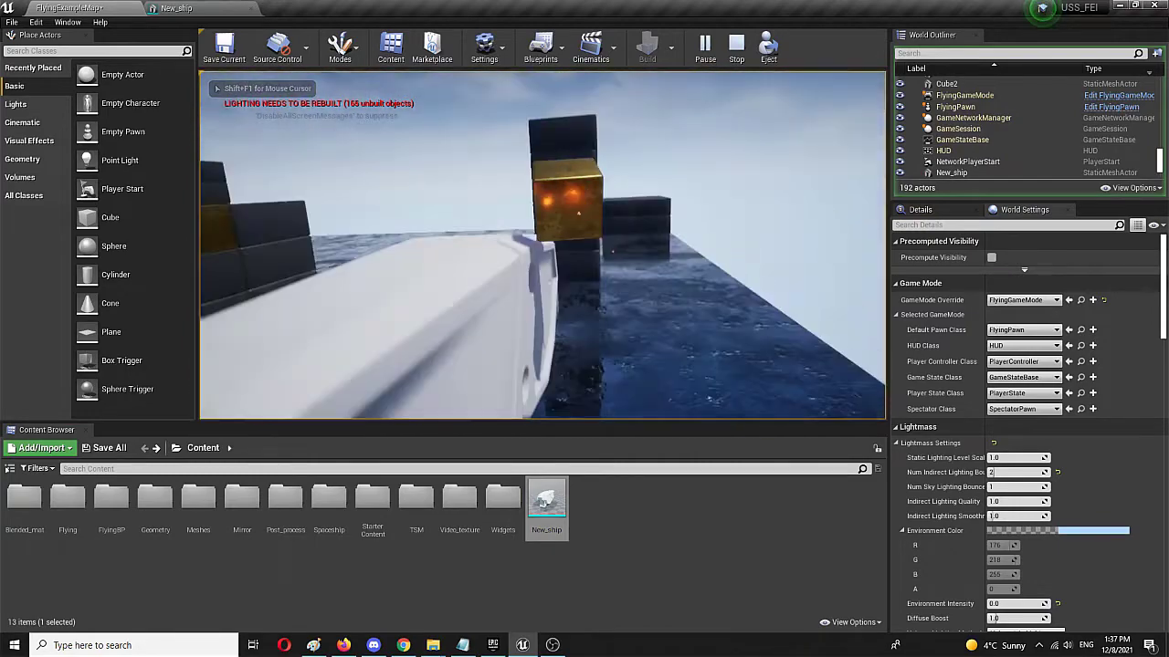
key("w")
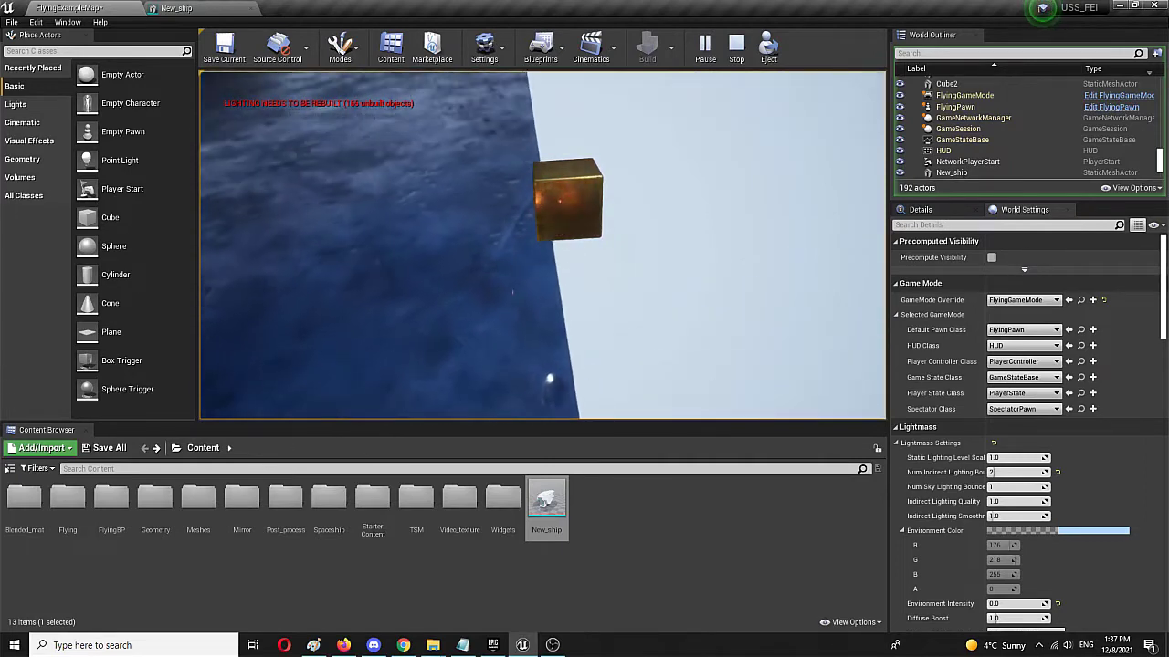
key("Escape")
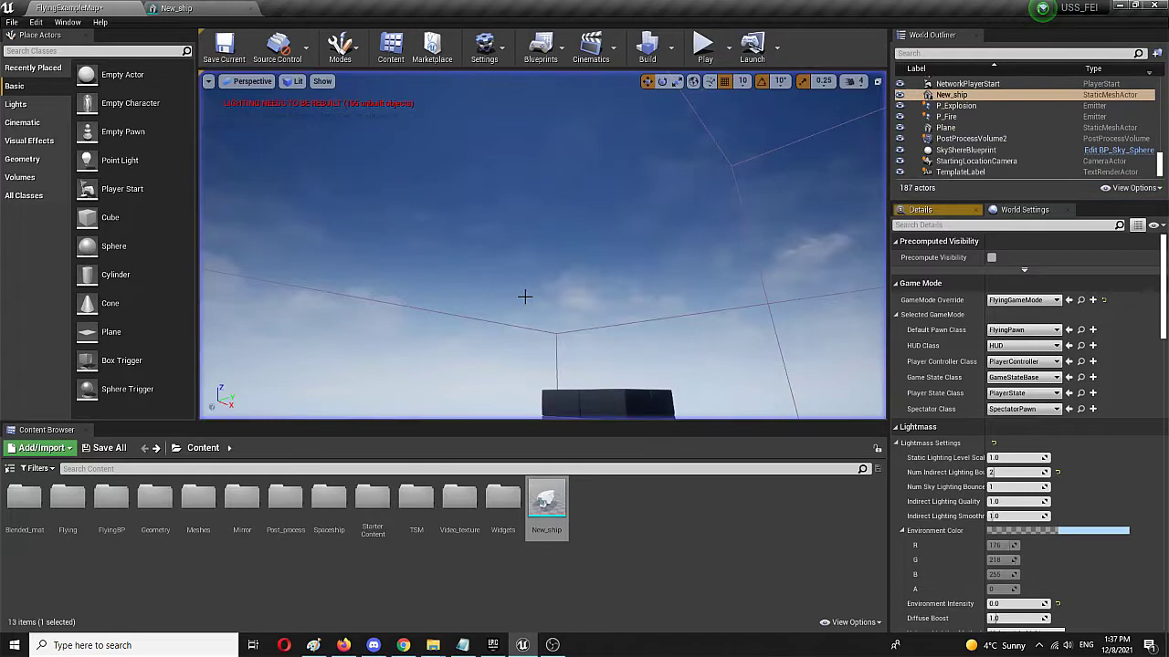
right_click_drag(533, 252, 516, 239)
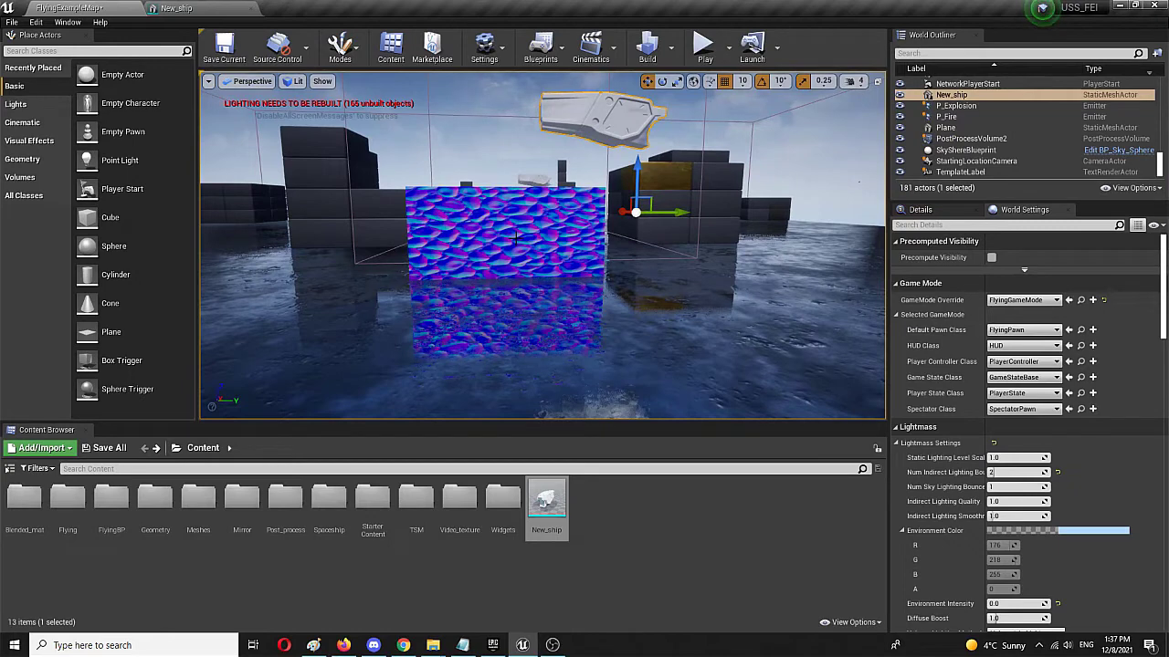
right_click_drag(517, 235, 512, 212)
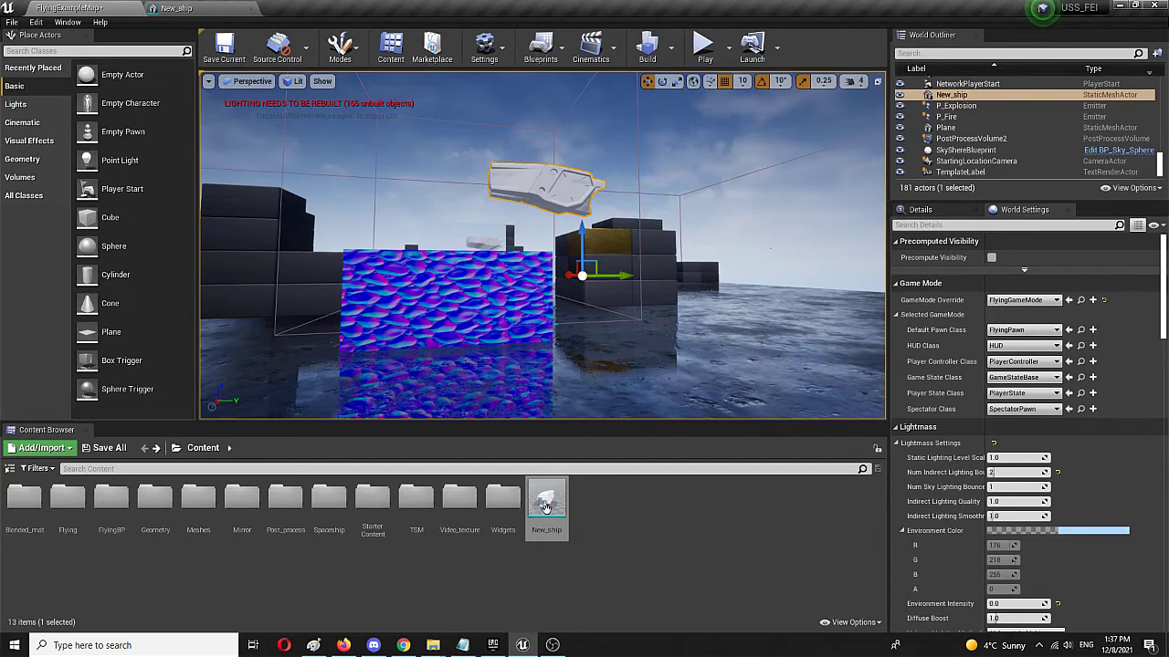
left_click(13, 22)
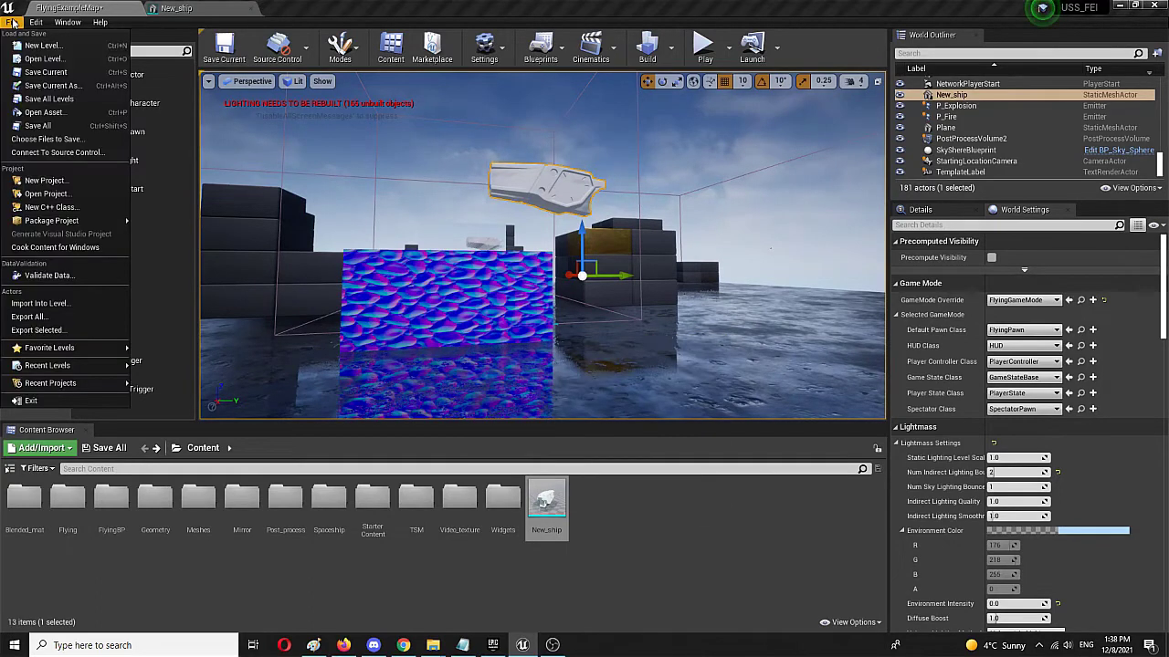
left_click(663, 526)
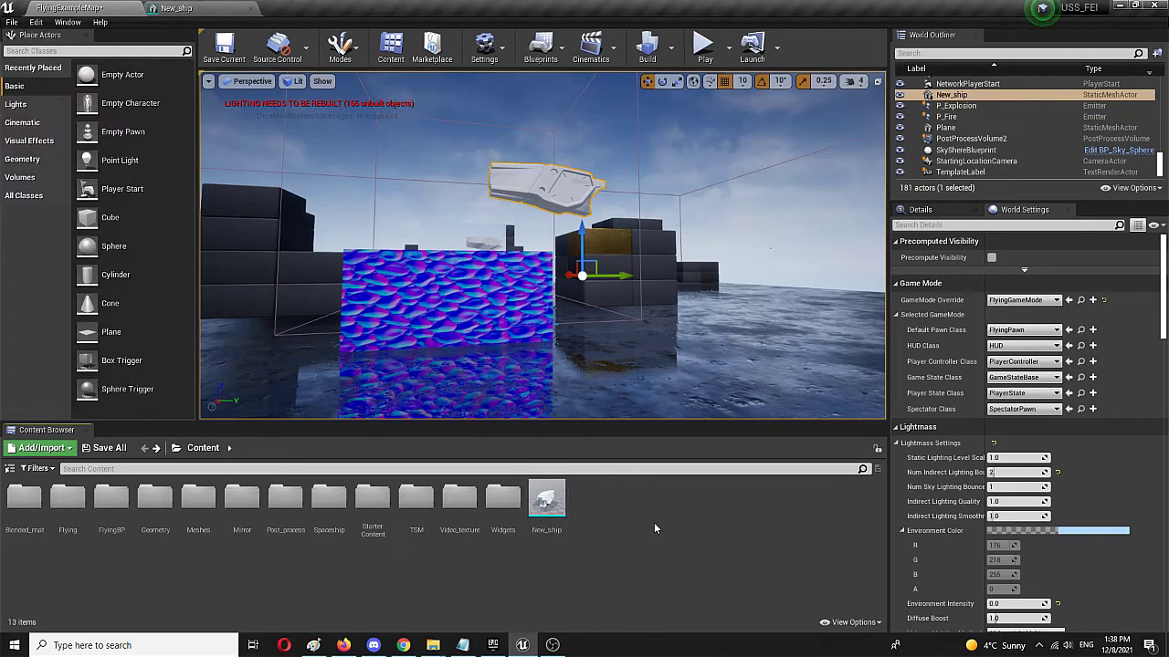
left_click(12, 22)
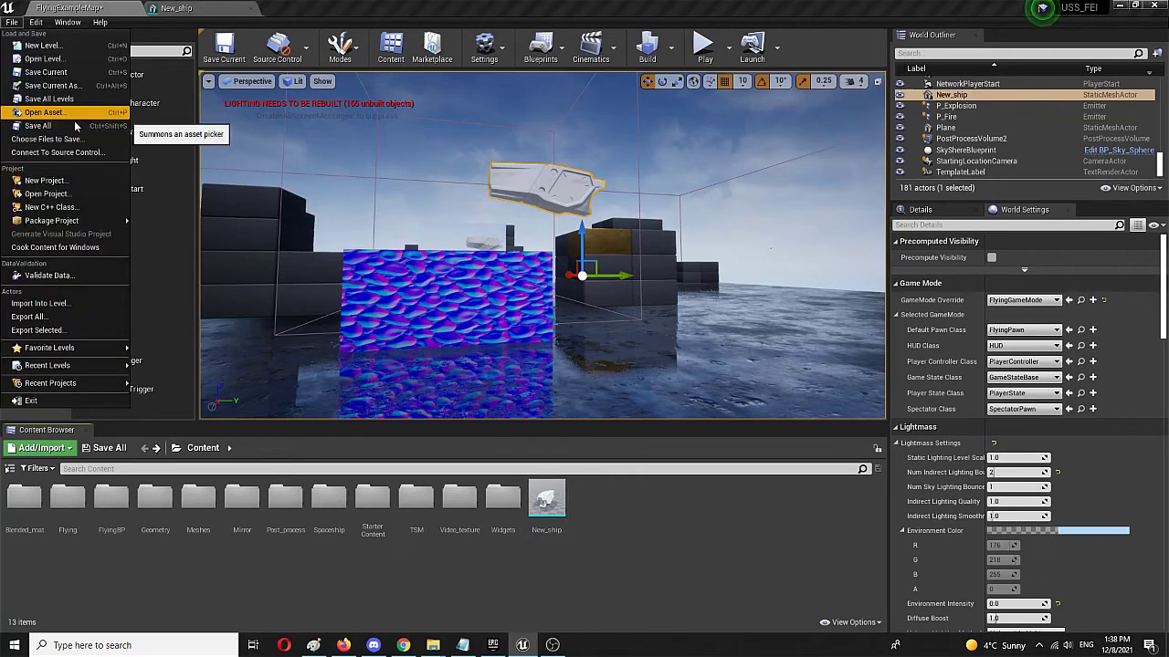
left_click(654, 527)
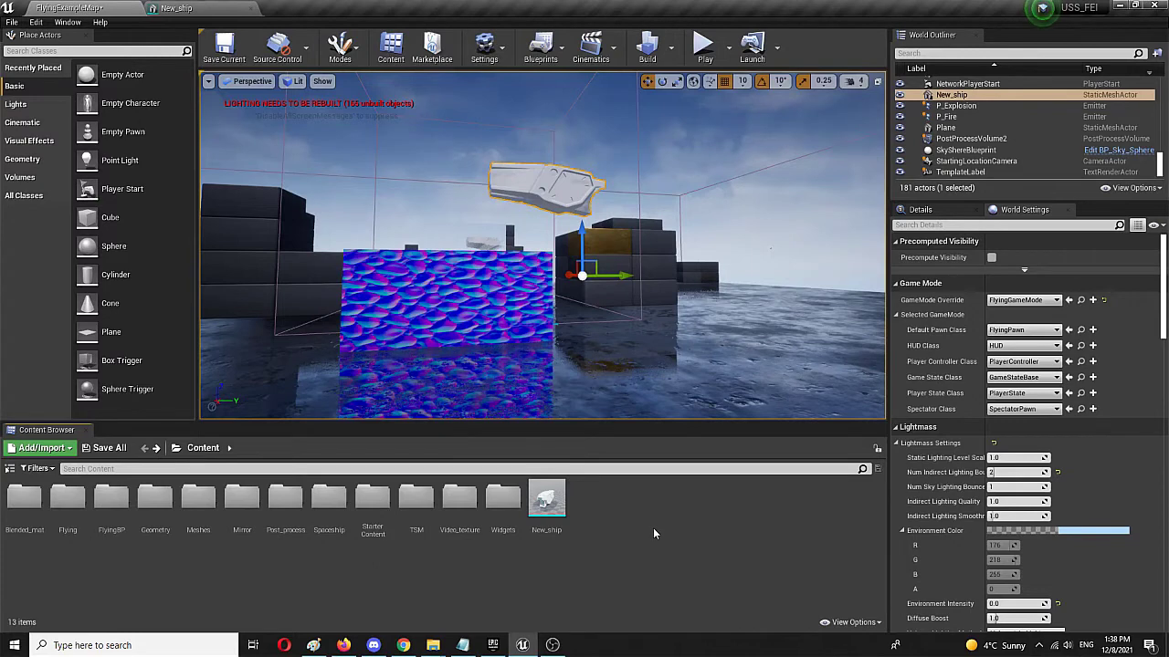